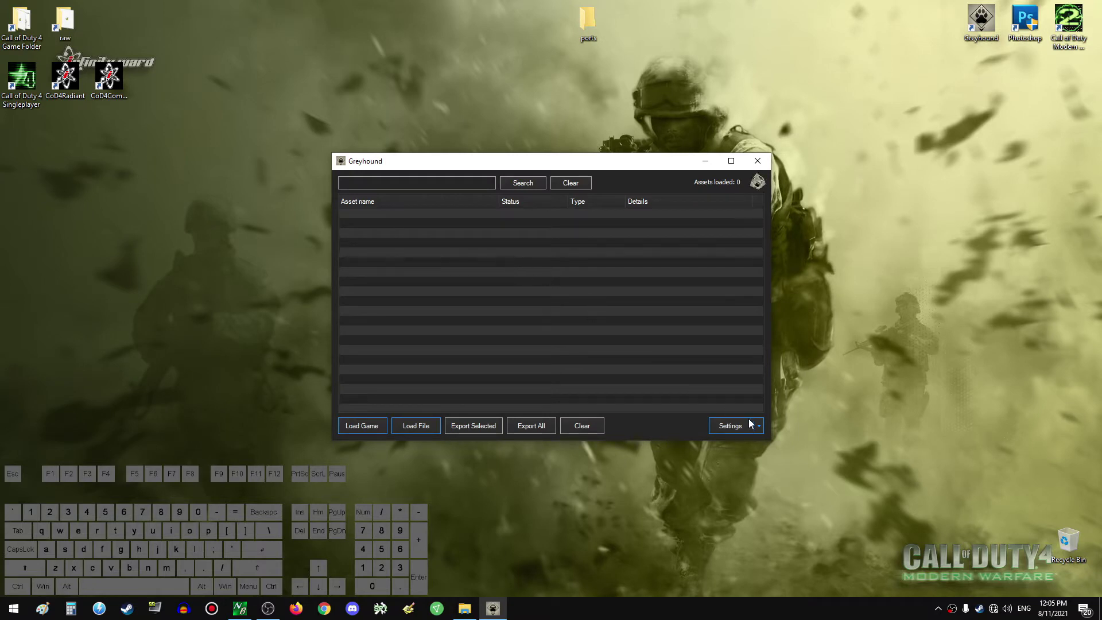
Review Greyhound's in-game, model, animation and image export settings.
{"action": "left_click", "coordinate": [729, 426]}
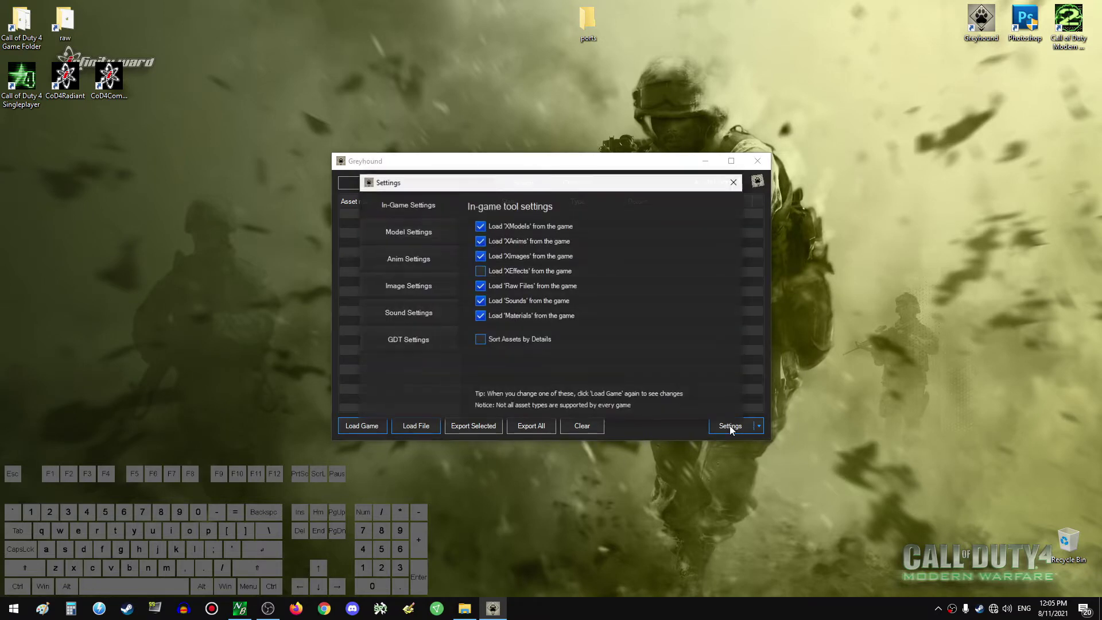
{"action": "left_click", "coordinate": [412, 227]}
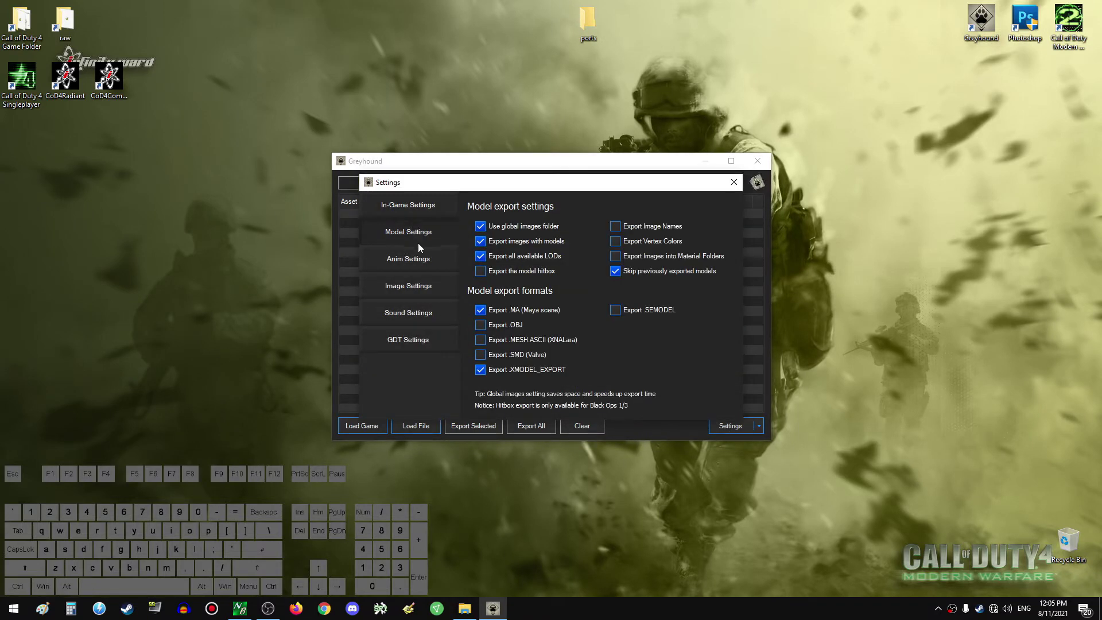
{"action": "left_click", "coordinate": [426, 262]}
{"action": "left_click", "coordinate": [439, 285]}
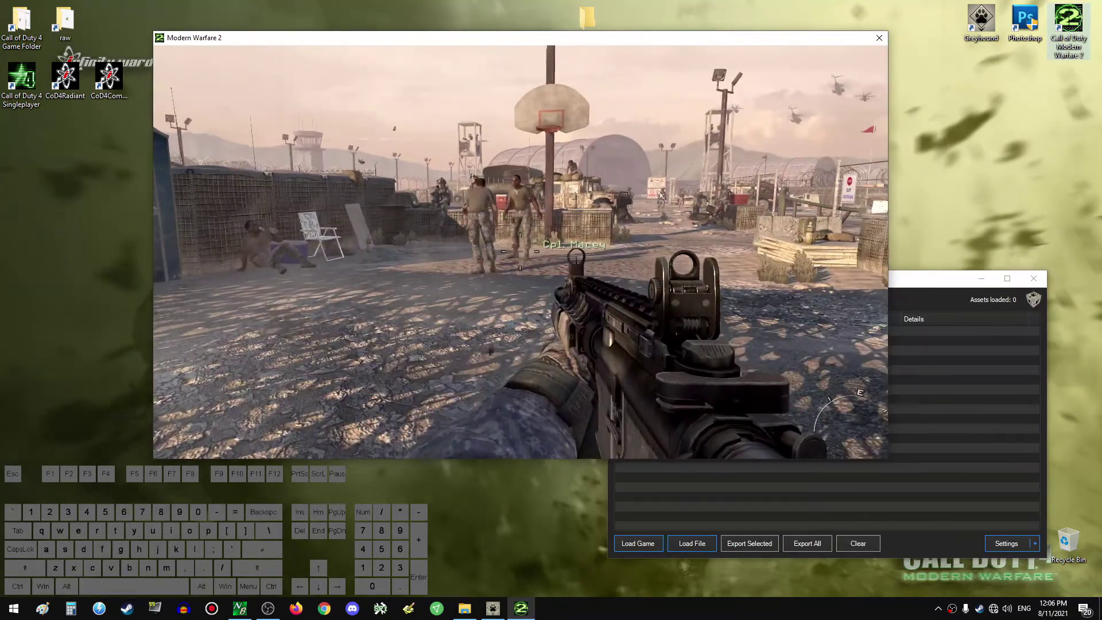
Pause Modern Warfare 2, bring Greyhound in front of it and load the running game's assets.
{"action": "key", "text": "Escape"}
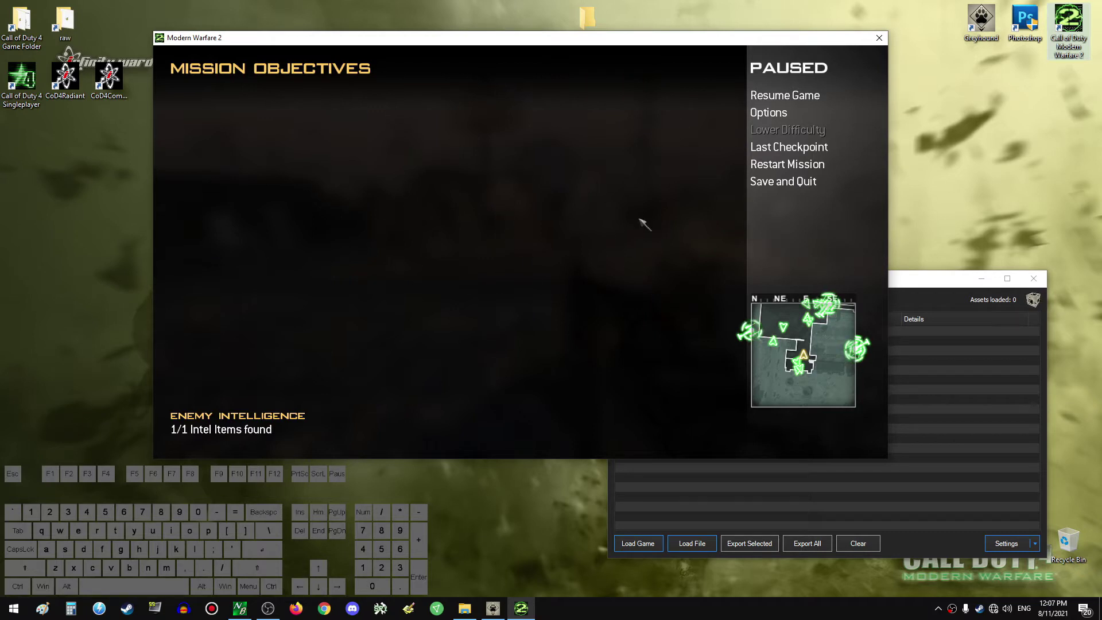
{"action": "left_click", "coordinate": [943, 386]}
{"action": "left_click_drag", "start_coordinate": [832, 282], "coordinate": [757, 247]}
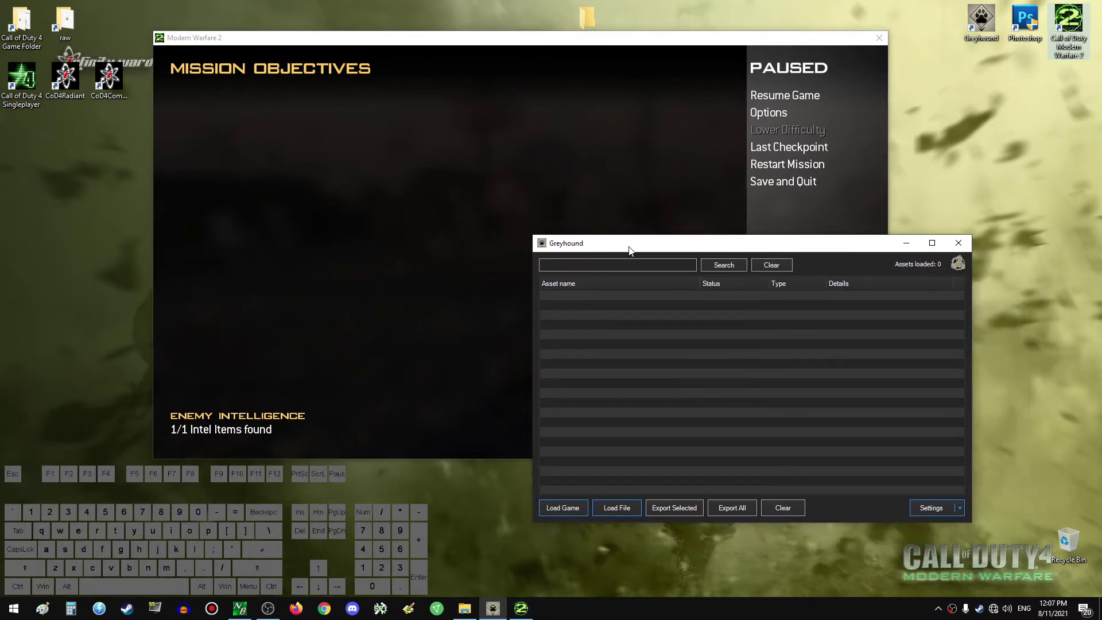
{"action": "left_click_drag", "start_coordinate": [628, 247], "coordinate": [592, 196]}
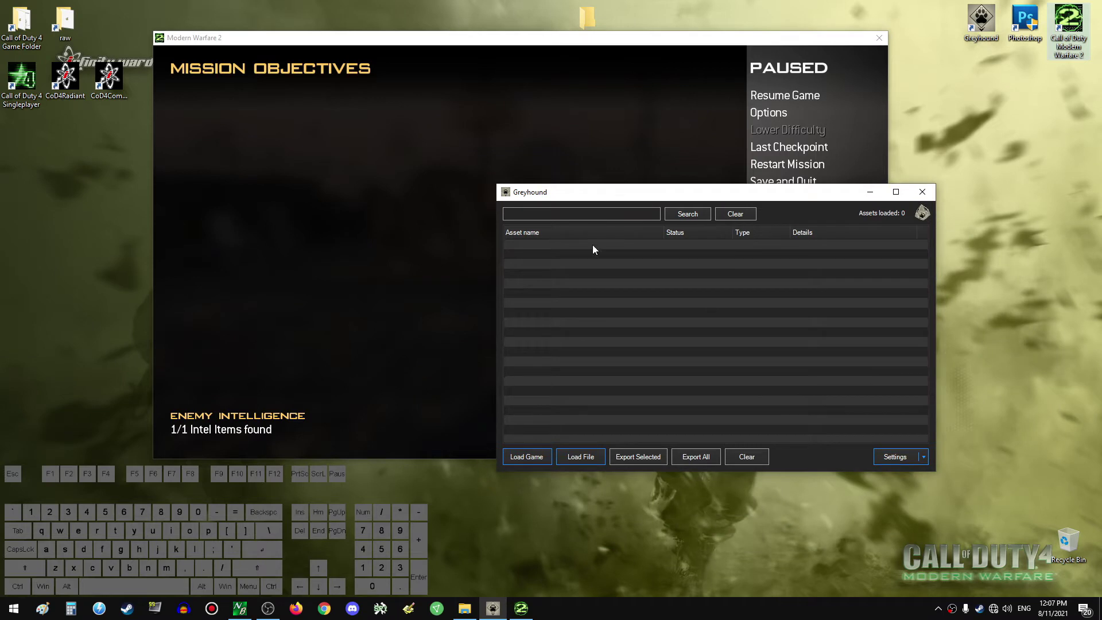
{"action": "left_click", "coordinate": [518, 459]}
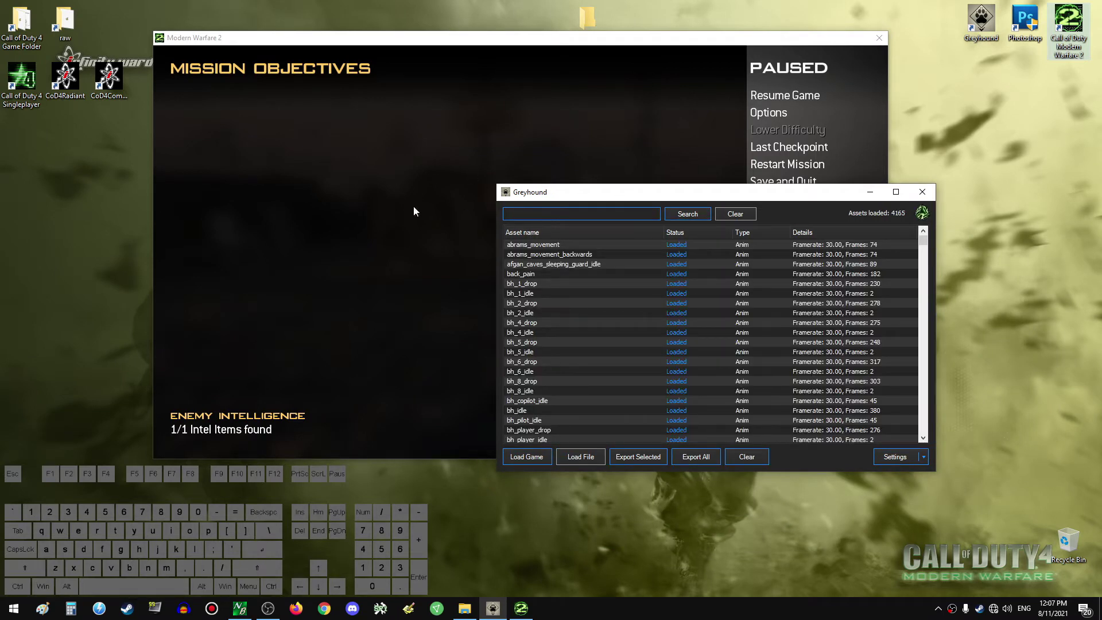
Search the assets for "basketball", export the basketball model, and close both Greyhound and the game.
{"action": "type", "text": "basketball"}
{"action": "key", "text": "Return"}
{"action": "left_click", "coordinate": [597, 274]}
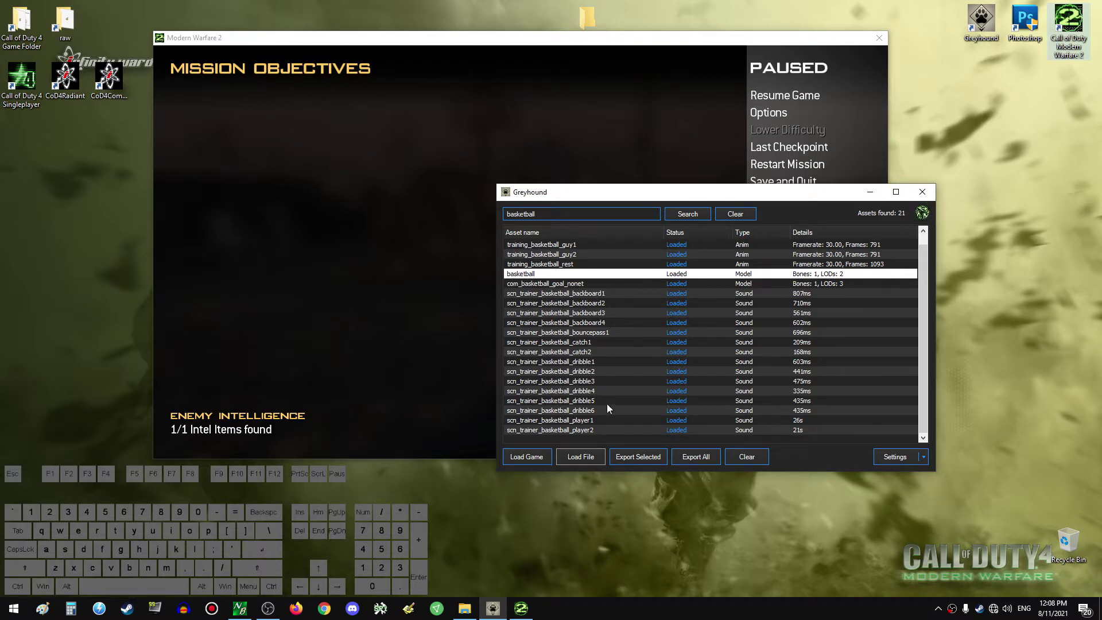
{"action": "left_click", "coordinate": [636, 462]}
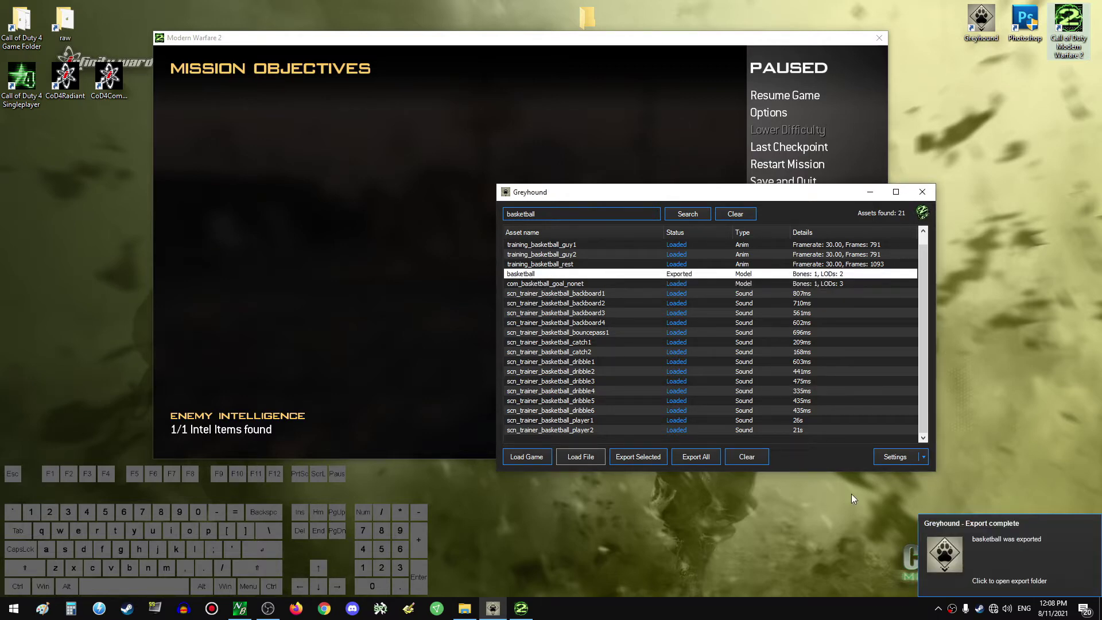
{"action": "left_click", "coordinate": [922, 191]}
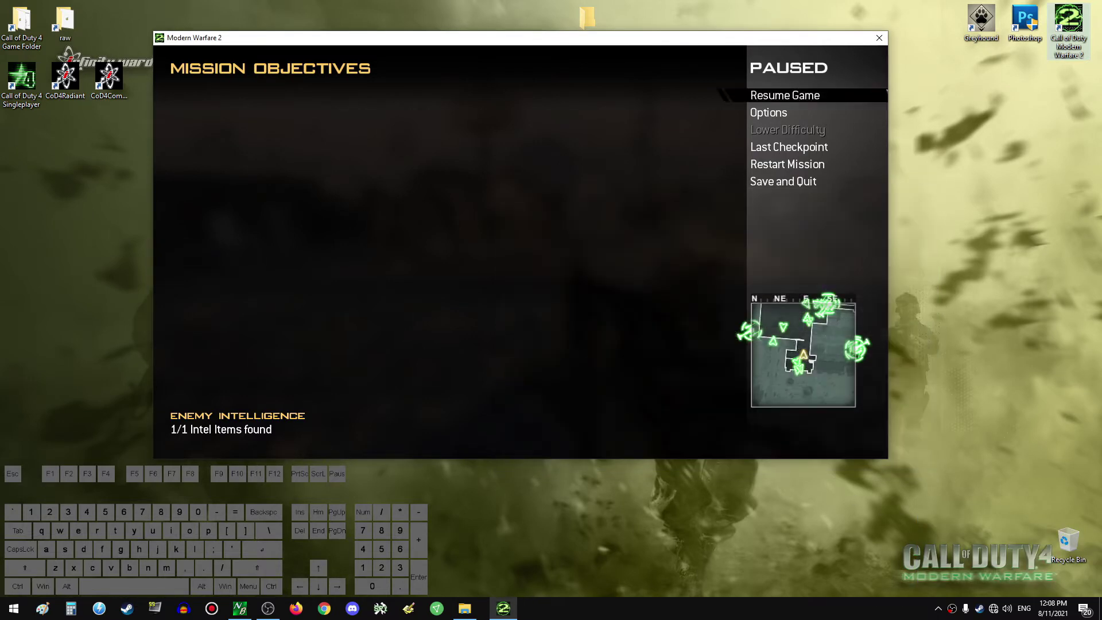
{"action": "left_click", "coordinate": [879, 38]}
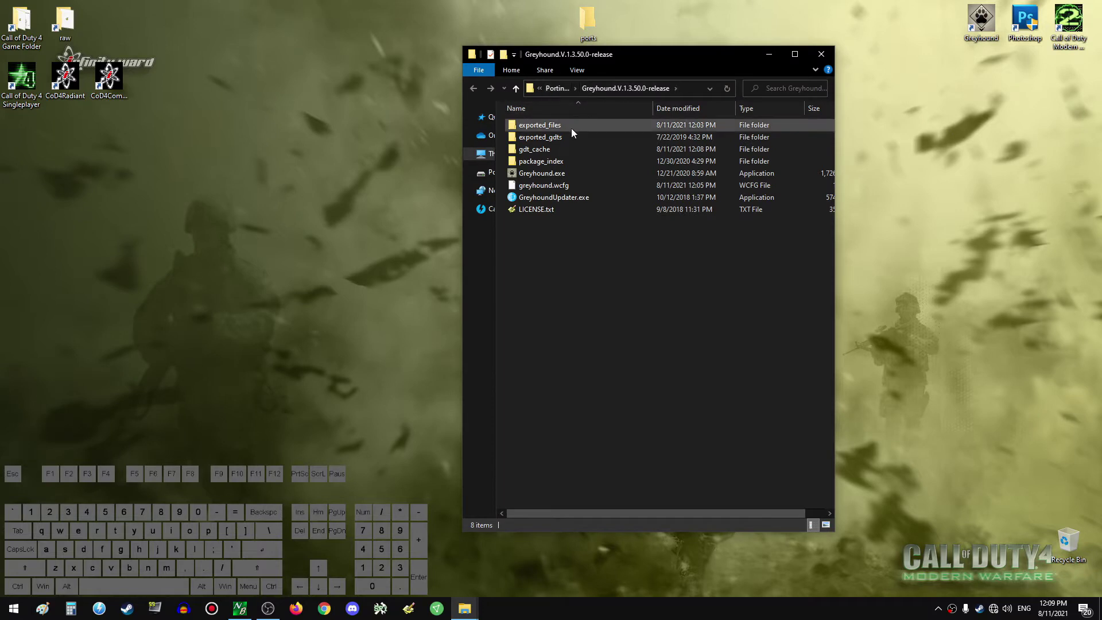
Open the xmodels folder under exported_files\modern_warfare_2 in the Greyhound folder.
{"action": "double_click", "coordinate": [570, 126]}
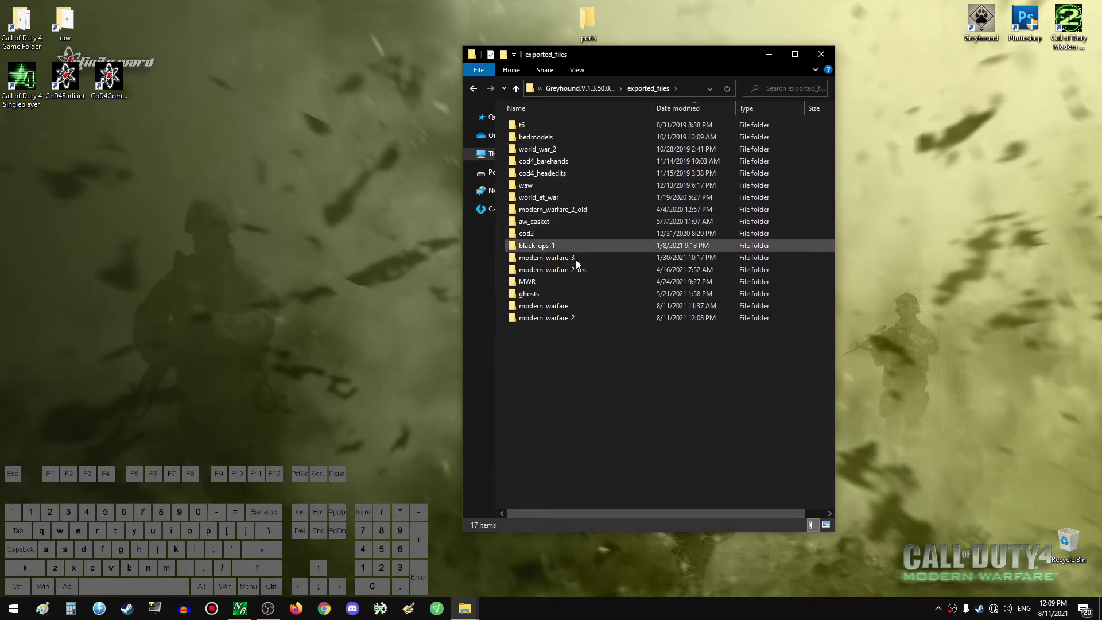
{"action": "double_click", "coordinate": [577, 318]}
{"action": "double_click", "coordinate": [560, 125]}
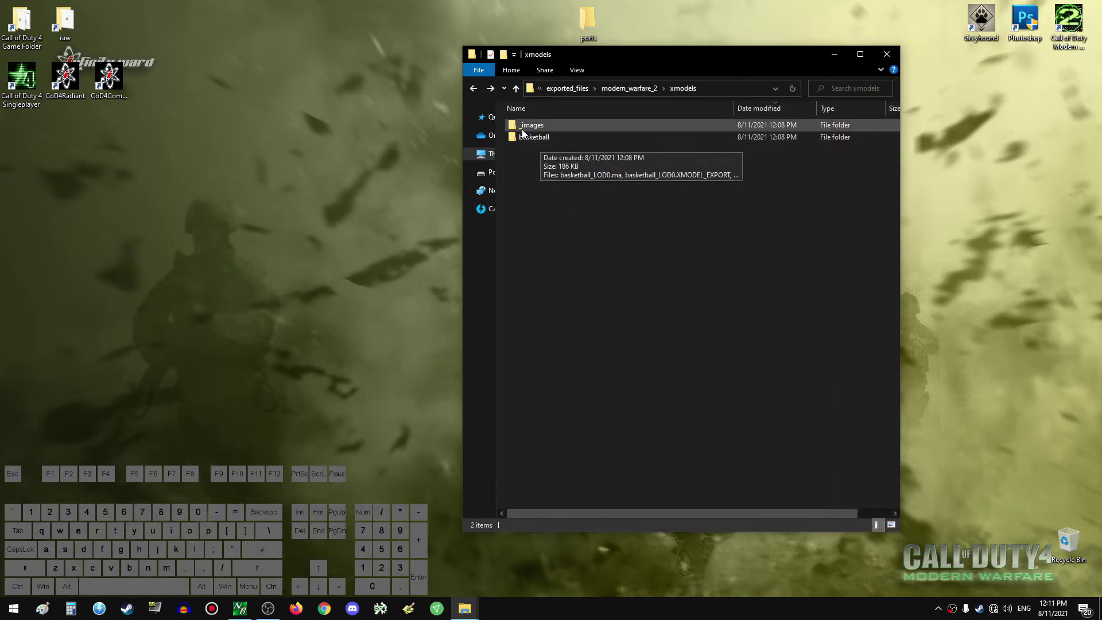
Examine the exported model files in the basketball folder and return to the xmodels folder.
{"action": "double_click", "coordinate": [558, 137]}
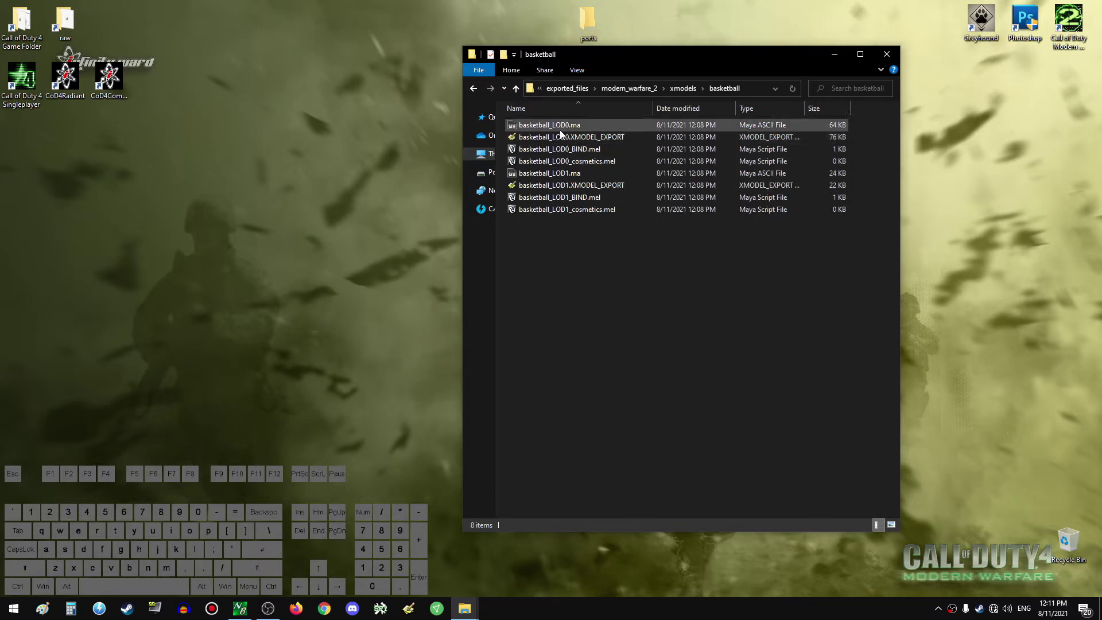
{"action": "key", "text": "BackSpace"}
{"action": "key", "text": "Up"}
{"action": "key", "text": "Return"}
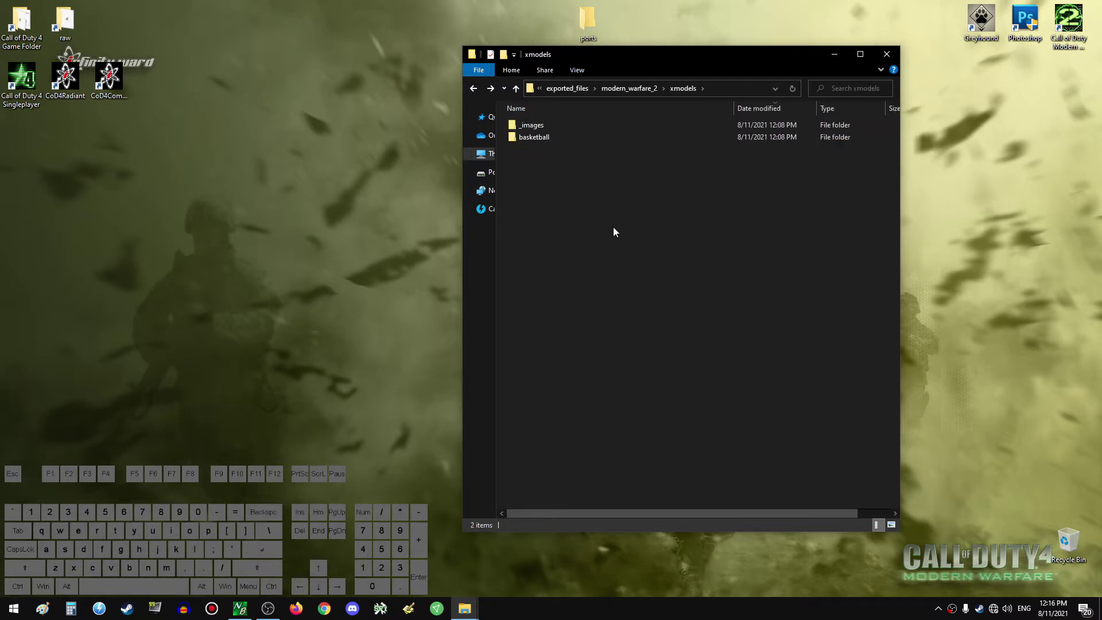
Rename the exported basketball specular texture in the _images folder as mtl_basketball_spc.tga.
{"action": "double_click", "coordinate": [556, 125]}
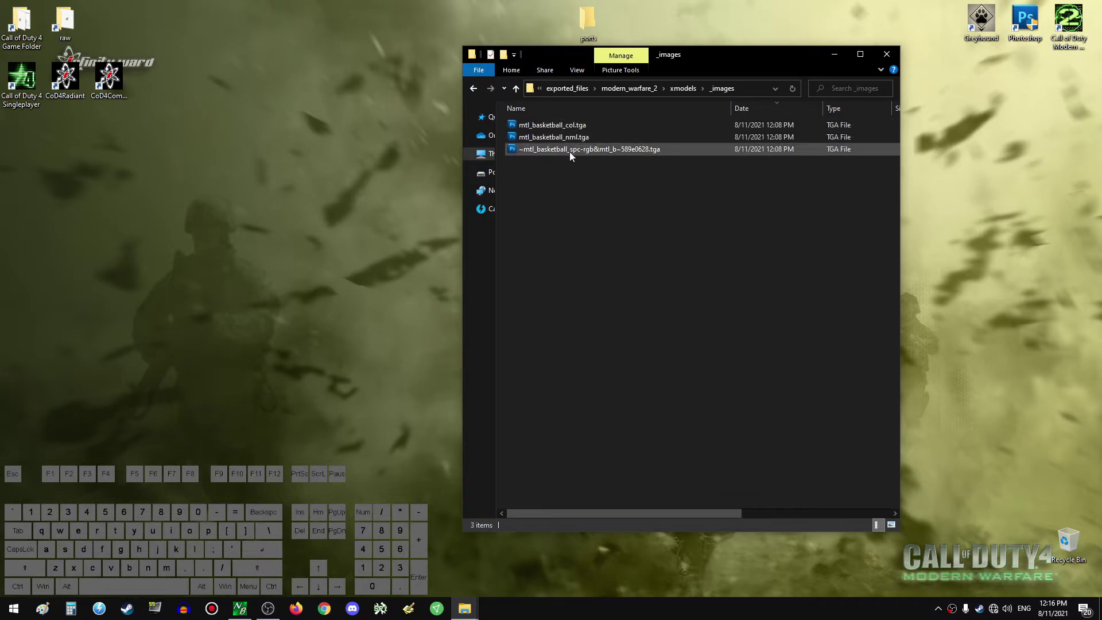
{"action": "right_click", "coordinate": [571, 151]}
{"action": "left_click", "coordinate": [605, 380]}
{"action": "type", "text": "mtl_basketball_spc"}
{"action": "left_click", "coordinate": [584, 199]}
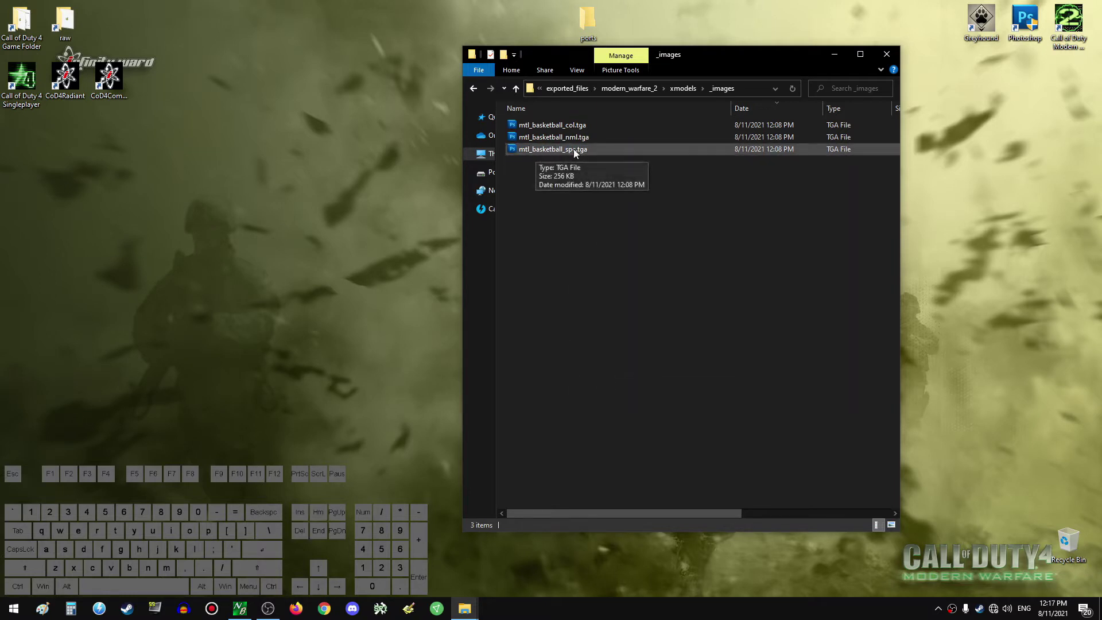
Open mtl_basketball_spc.tga in Photoshop and copy its entire Alpha 1 channel into the RGB channels.
{"action": "left_click", "coordinate": [574, 150]}
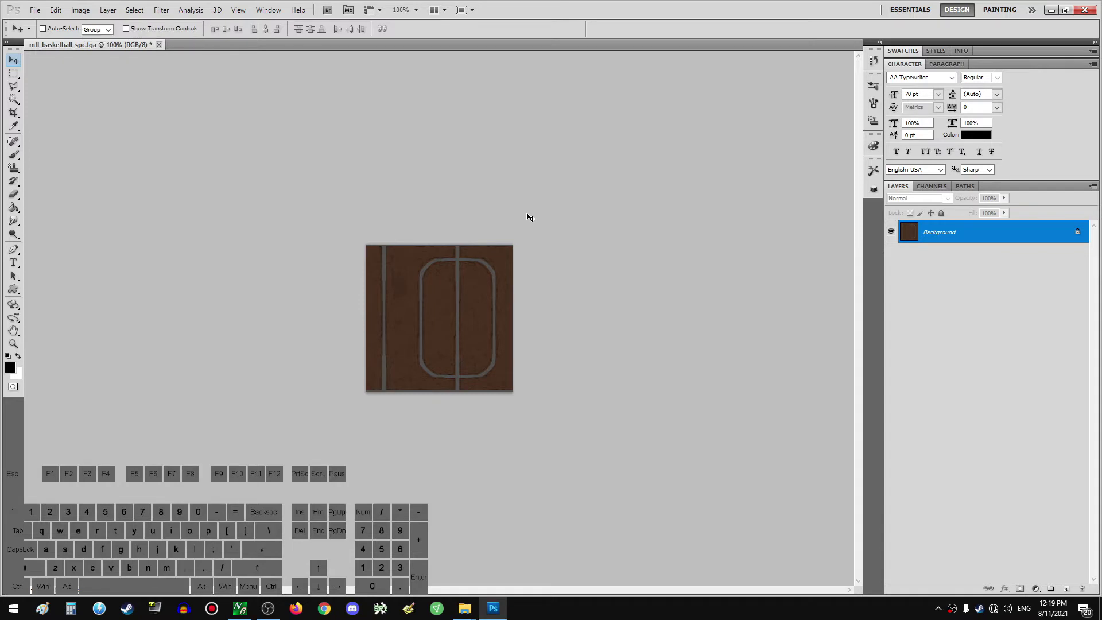
{"action": "left_click", "coordinate": [931, 187]}
{"action": "left_click", "coordinate": [915, 289]}
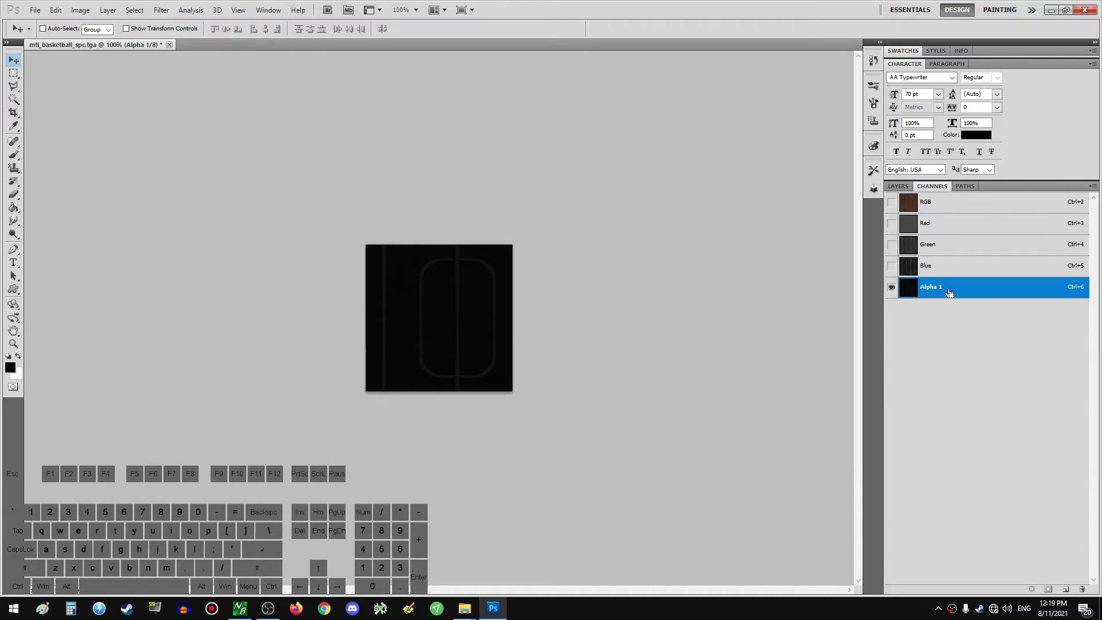
{"action": "key", "text": "ctrl+a"}
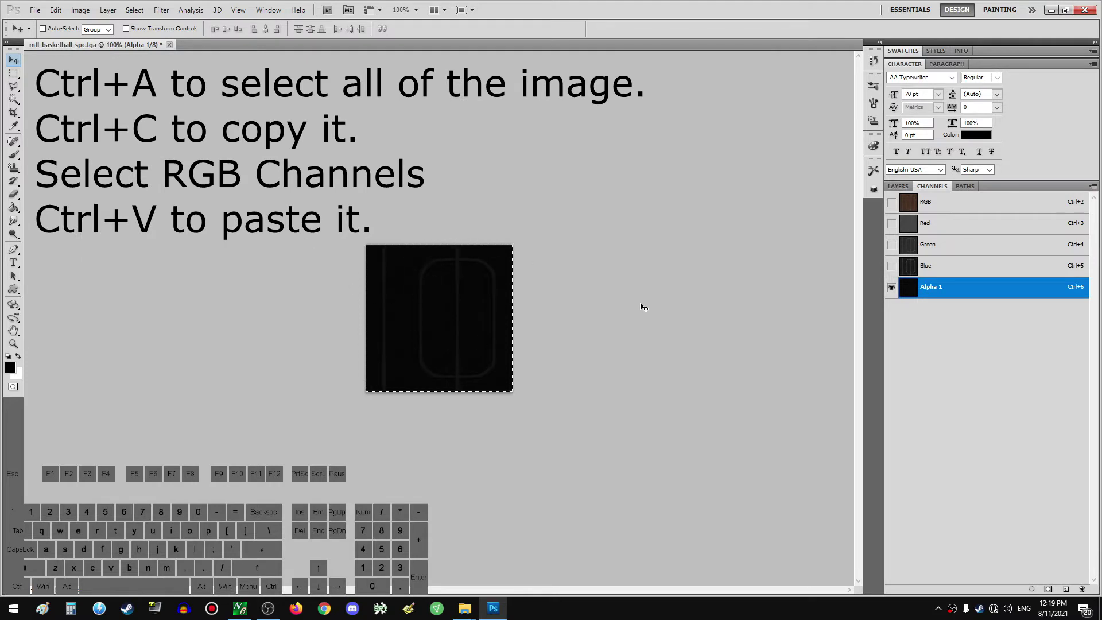
{"action": "left_click", "coordinate": [929, 203]}
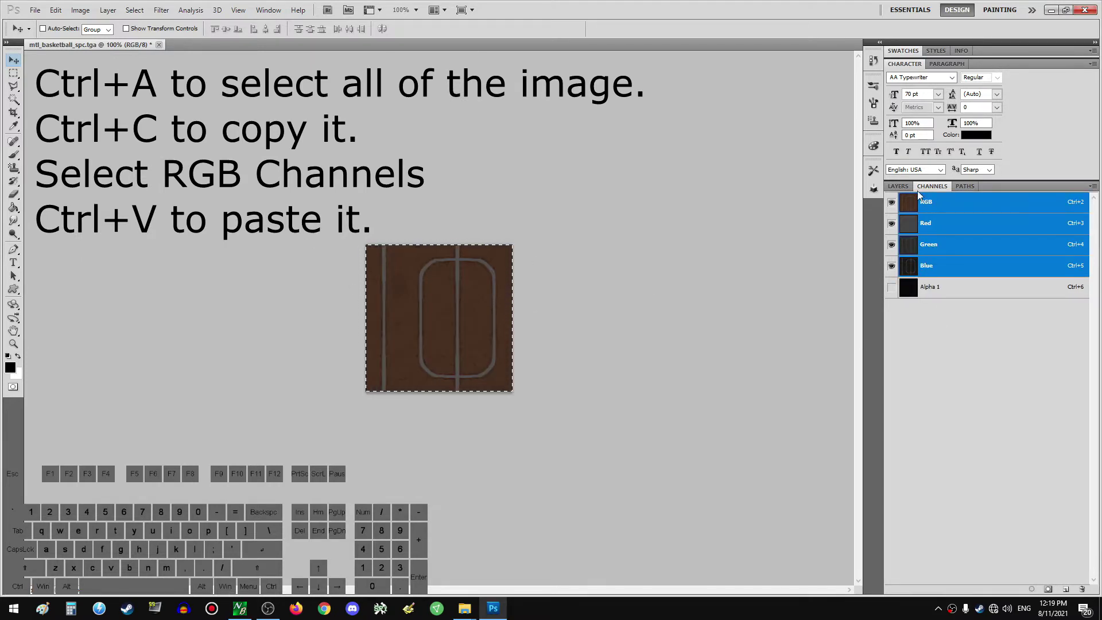
{"action": "key", "text": "ctrl+v"}
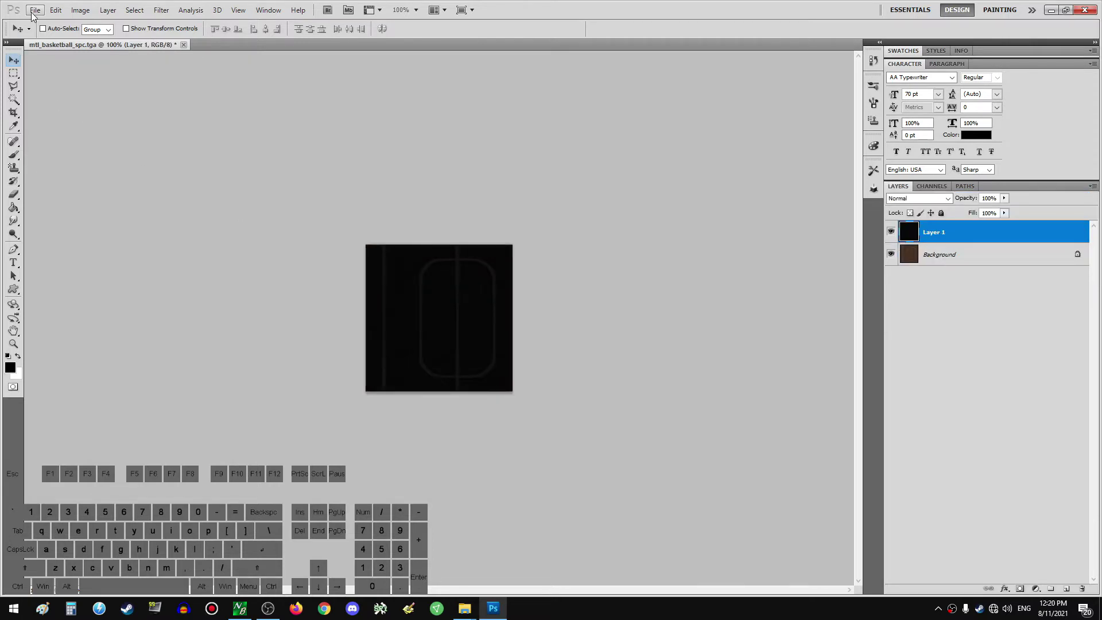
Save the image in the _images folder as mtl_basketball_cos.tga in Targa format.
{"action": "left_click", "coordinate": [35, 10]}
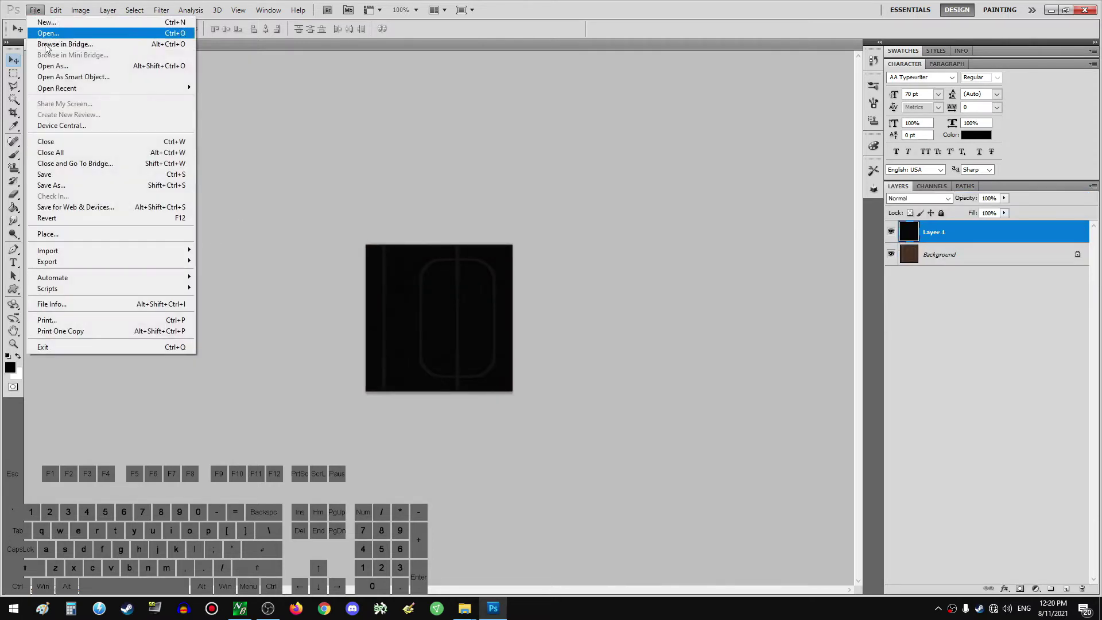
{"action": "left_click", "coordinate": [74, 184]}
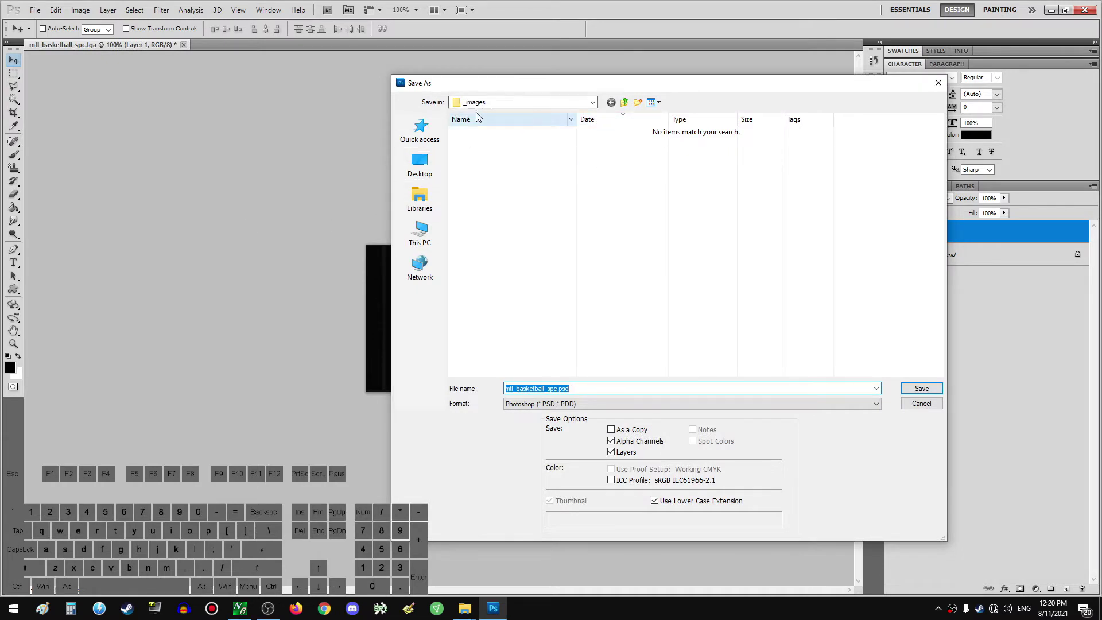
{"action": "left_click", "coordinate": [555, 403]}
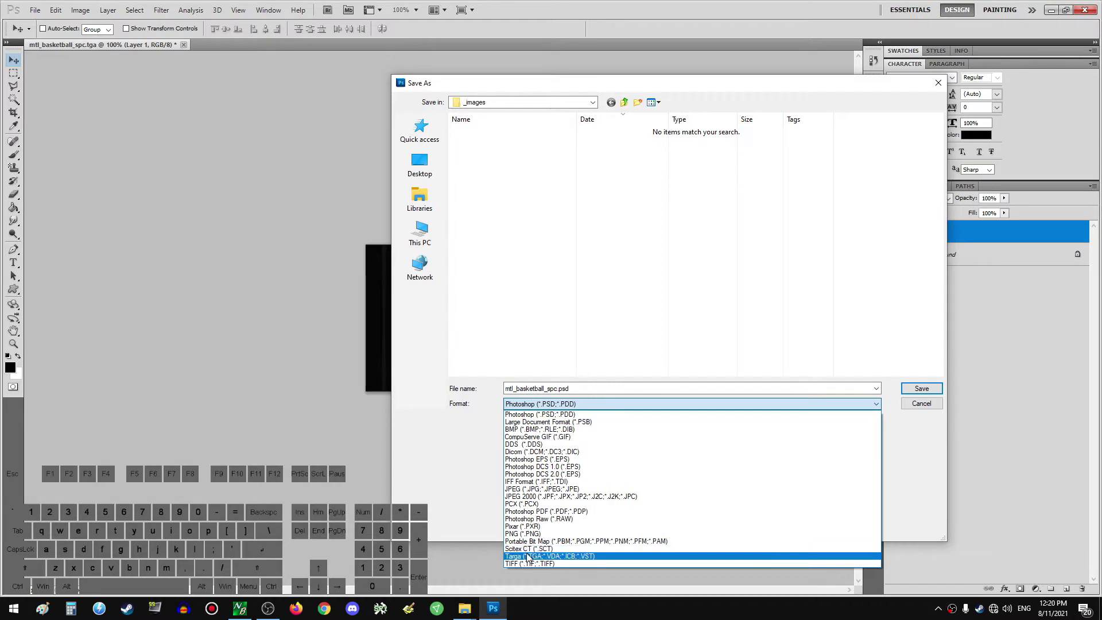
{"action": "left_click", "coordinate": [534, 556]}
{"action": "double_click", "coordinate": [553, 388]}
{"action": "type", "text": "col"}
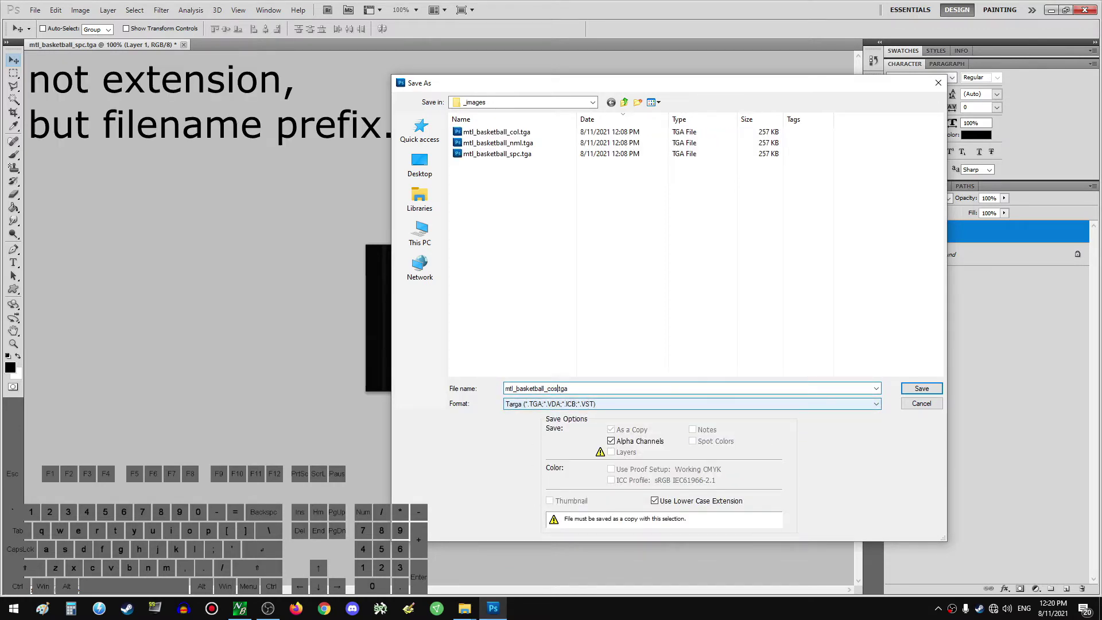
{"action": "key", "text": "Return"}
{"action": "key", "text": "Return"}
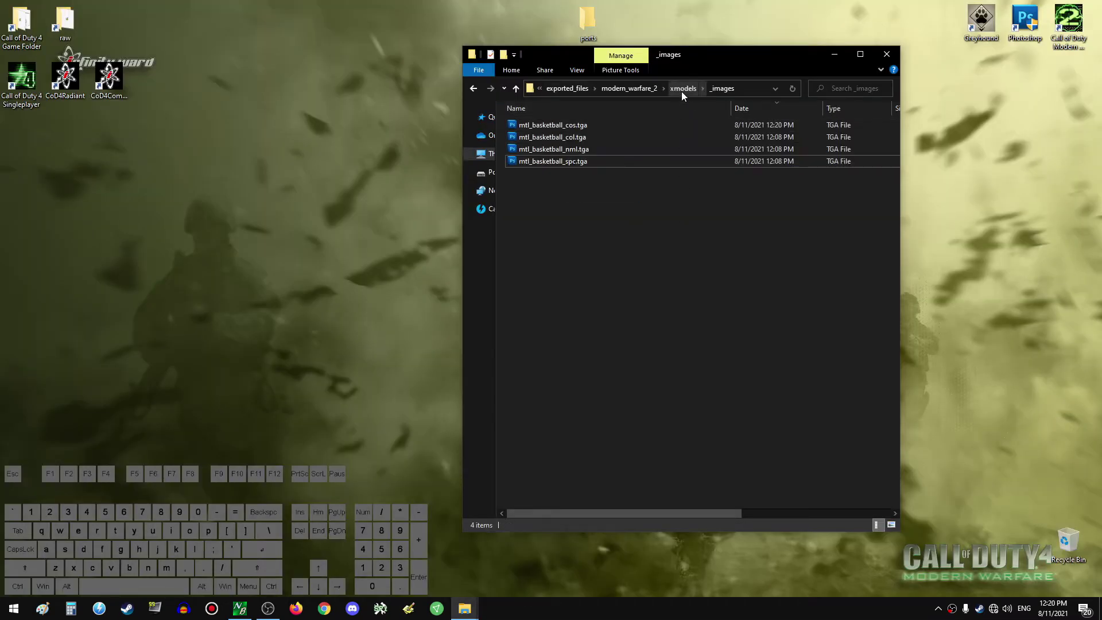
Go back to the xmodels folder in File Explorer and check the contents of the basketball folder.
{"action": "left_click", "coordinate": [682, 89]}
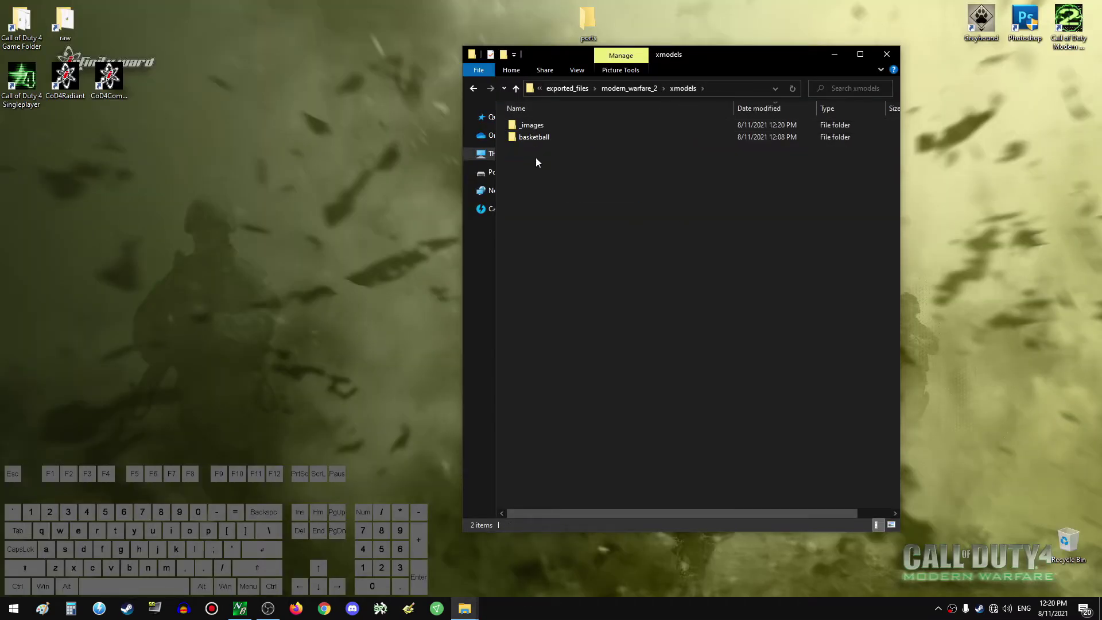
{"action": "double_click", "coordinate": [535, 135]}
{"action": "key", "text": "alt+Left"}
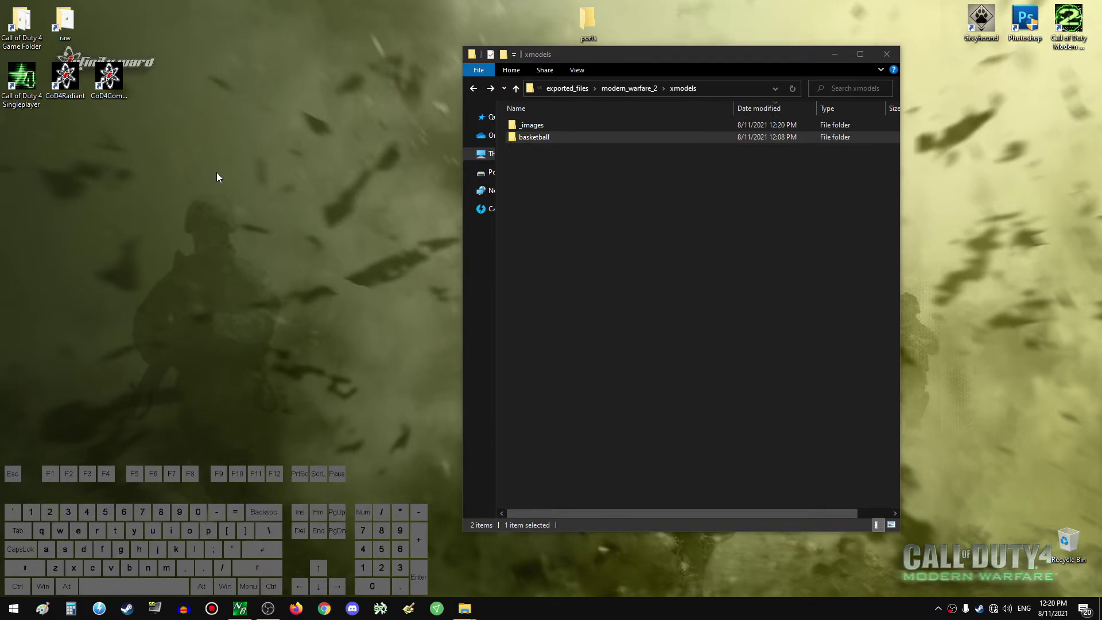
Open the bin folder of the Call of Duty 4 game folder and create a desktop shortcut to asset_manager.exe.
{"action": "double_click", "coordinate": [23, 46]}
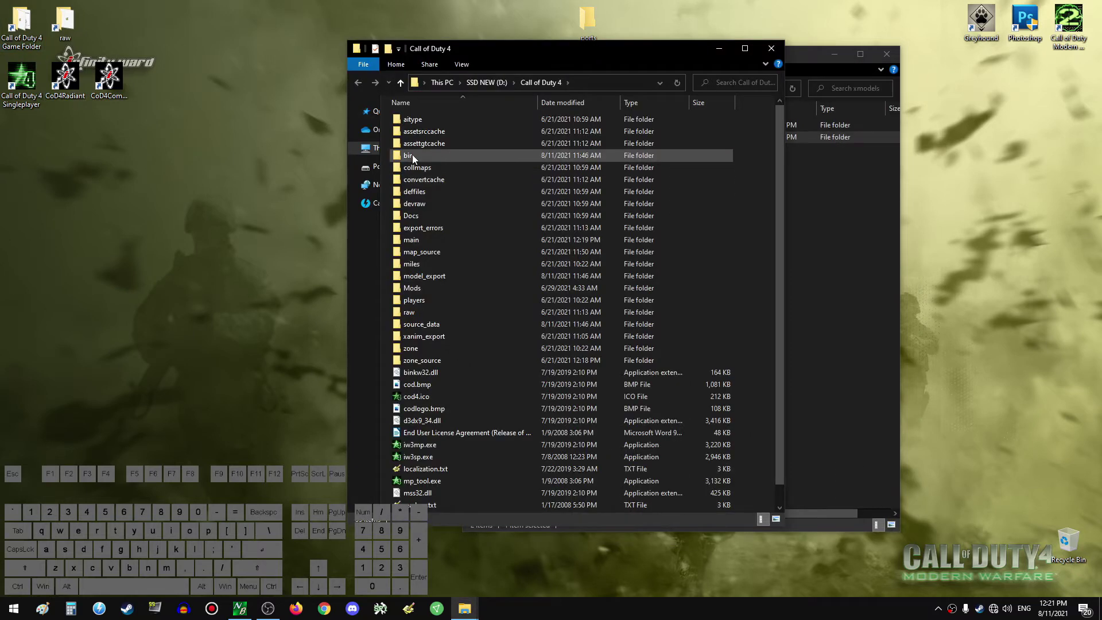
{"action": "double_click", "coordinate": [422, 156]}
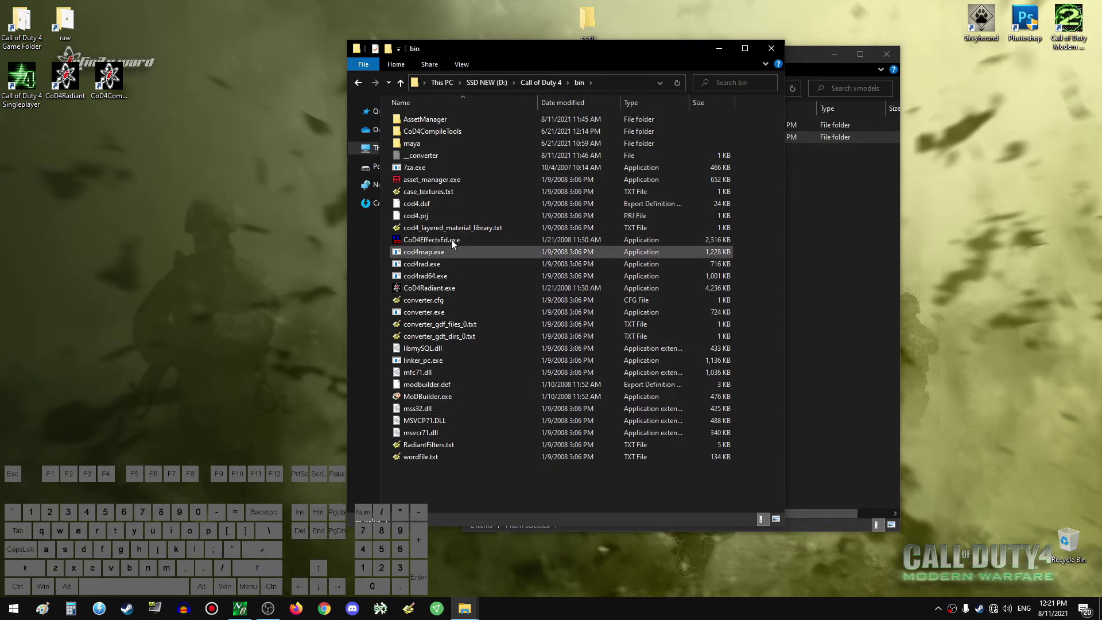
{"action": "right_click", "coordinate": [450, 180]}
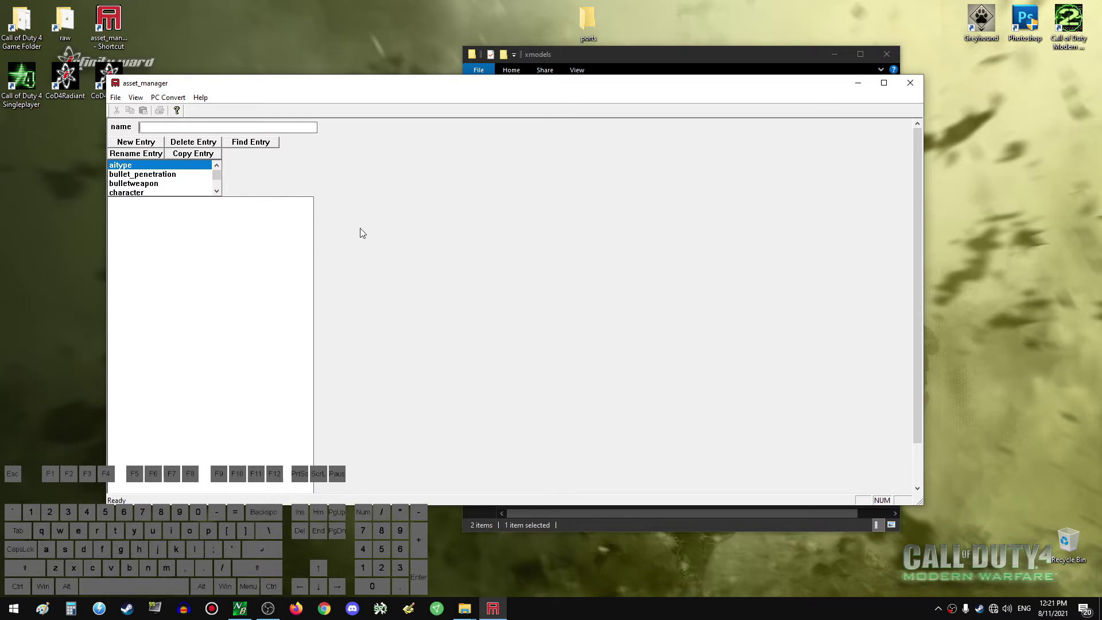
{"action": "left_click", "coordinate": [180, 101]}
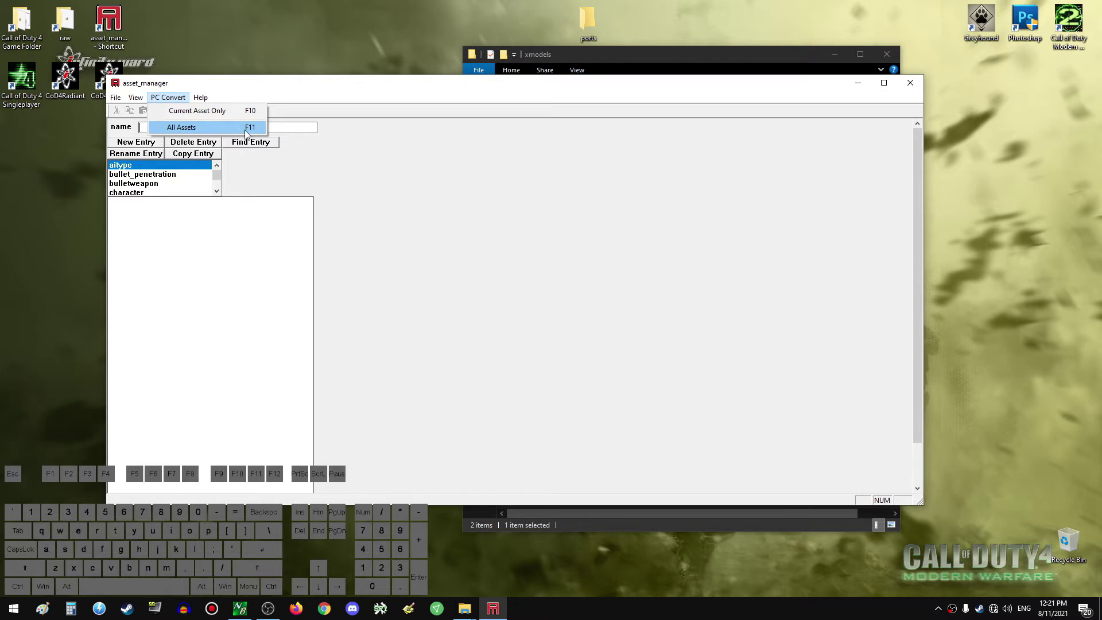
{"action": "left_click", "coordinate": [165, 128]}
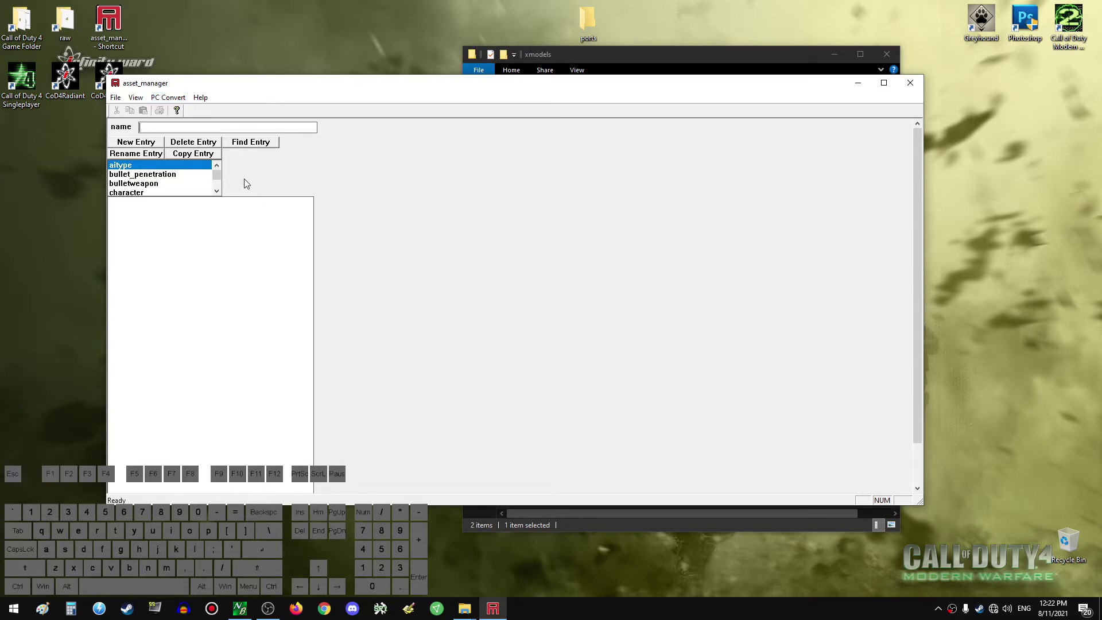
Save the new game data file as test2 in the source_data folder of the Call of Duty 4 directory.
{"action": "left_click", "coordinate": [114, 99]}
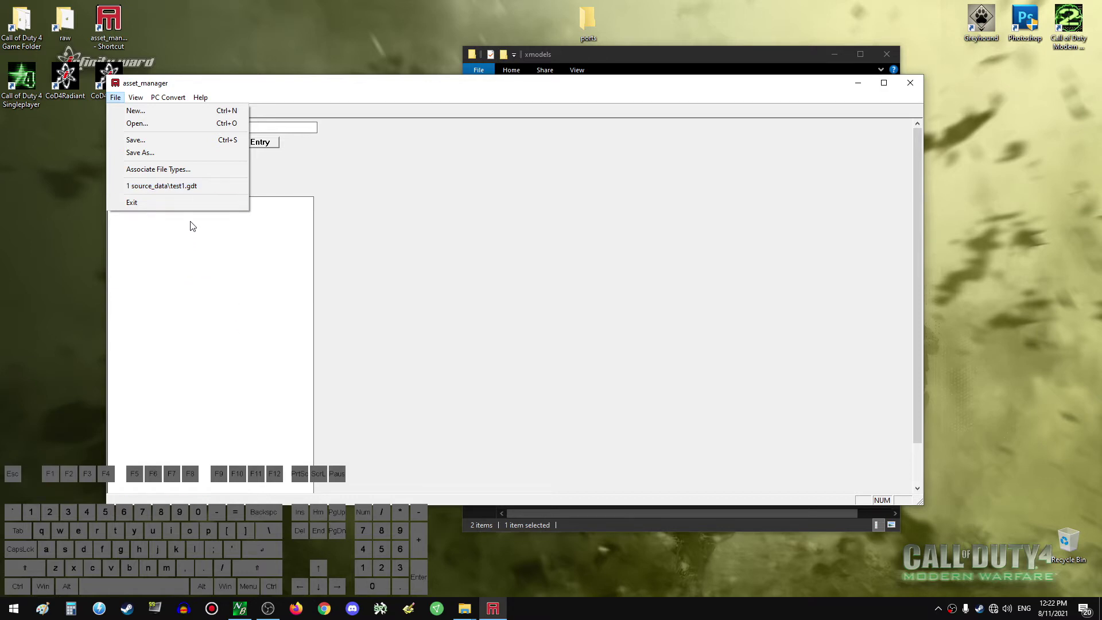
{"action": "left_click", "coordinate": [148, 154]}
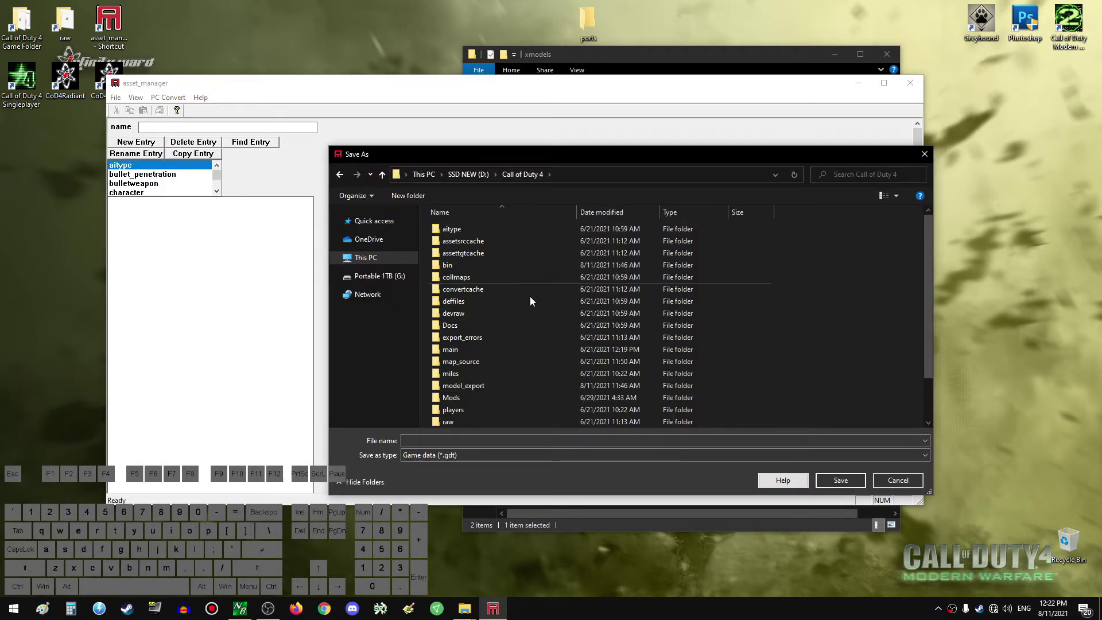
{"action": "scroll", "coordinate": [525, 343], "scroll_direction": "down", "scroll_amount": 2}
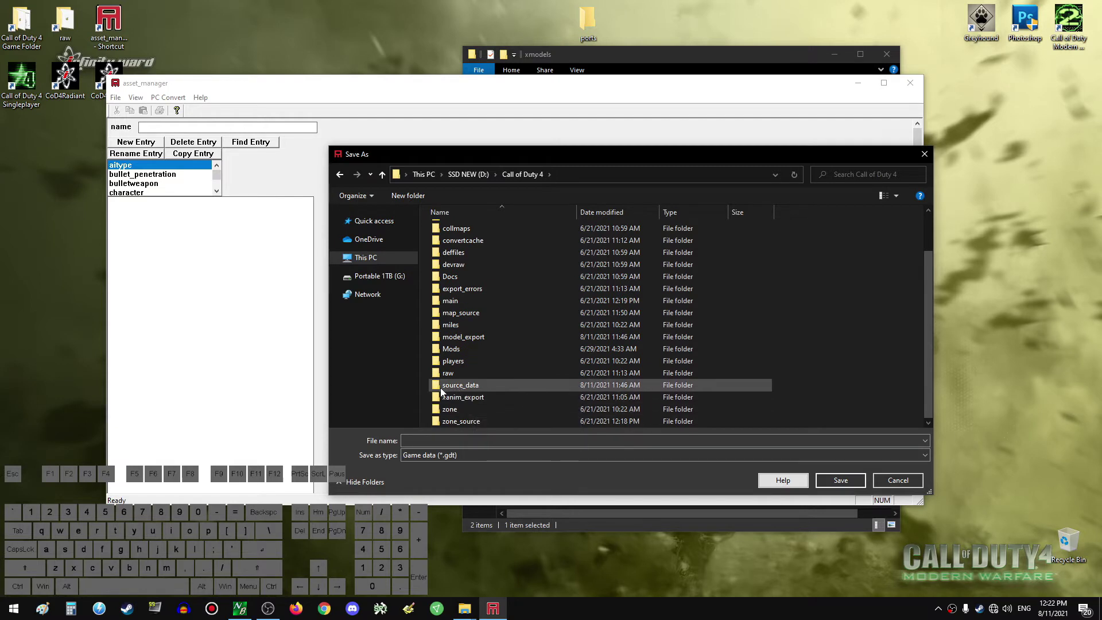
{"action": "double_click", "coordinate": [483, 385]}
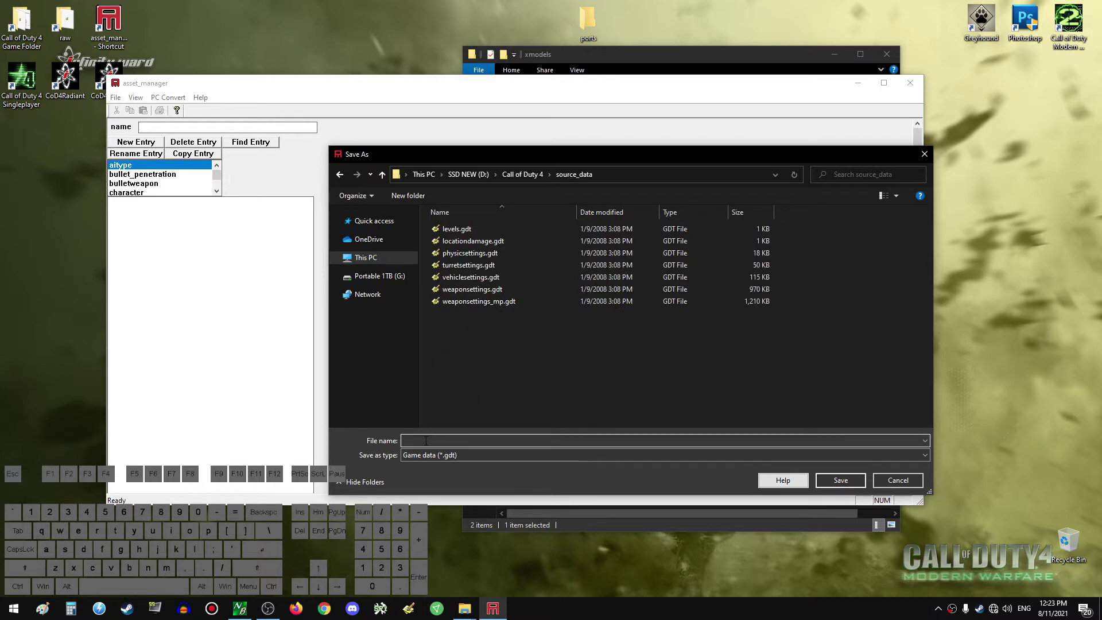
{"action": "type", "text": "test2"}
{"action": "key", "text": "Return"}
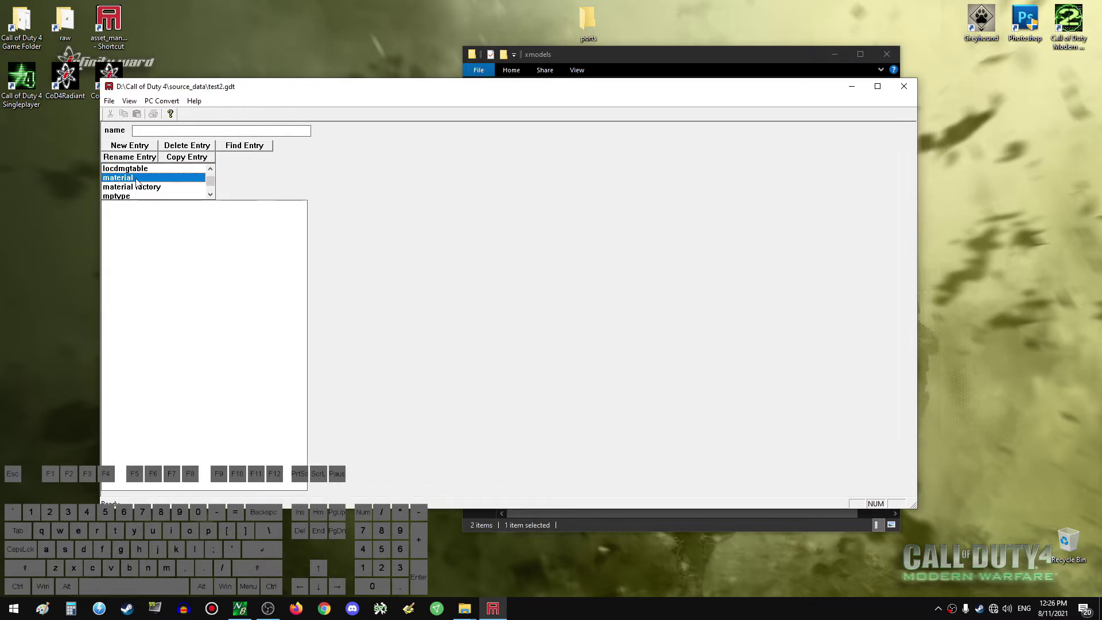
Start a new material entry, then open basketball_LOD0.XMODEL_EXPORT from the basketball folder and go to its material definition at the end.
{"action": "left_click", "coordinate": [131, 147]}
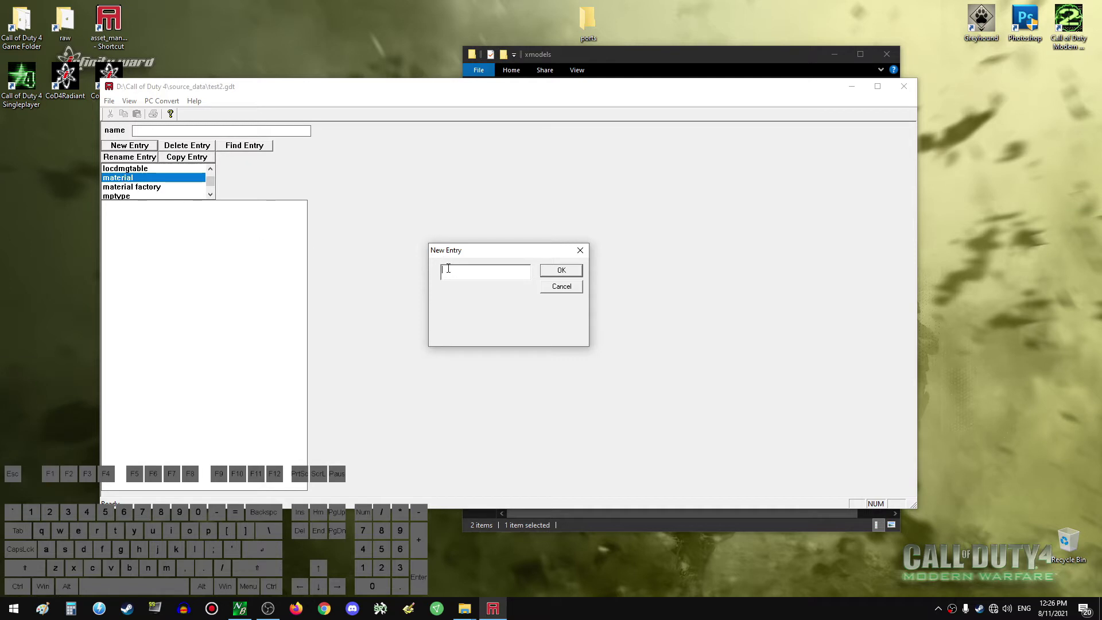
{"action": "left_click_drag", "start_coordinate": [543, 55], "coordinate": [650, 55]}
{"action": "double_click", "coordinate": [655, 136]}
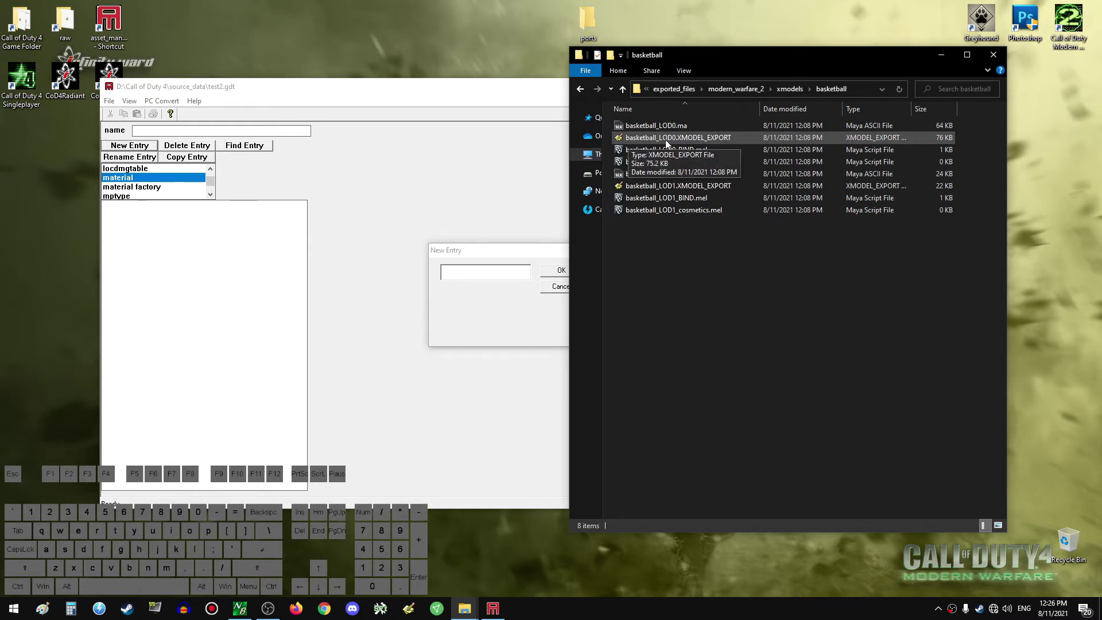
{"action": "left_click", "coordinate": [667, 140]}
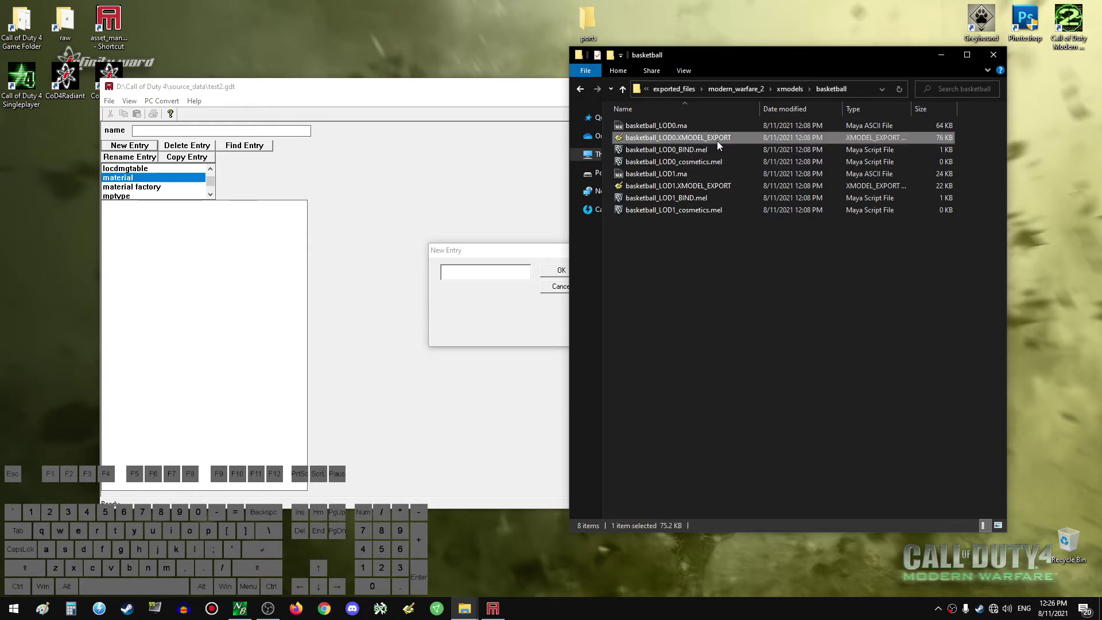
{"action": "double_click", "coordinate": [675, 139]}
{"action": "left_click_drag", "start_coordinate": [381, 30], "coordinate": [514, 20]}
{"action": "left_click_drag", "start_coordinate": [1084, 86], "coordinate": [1038, 573]}
{"action": "left_click", "coordinate": [1022, 523]}
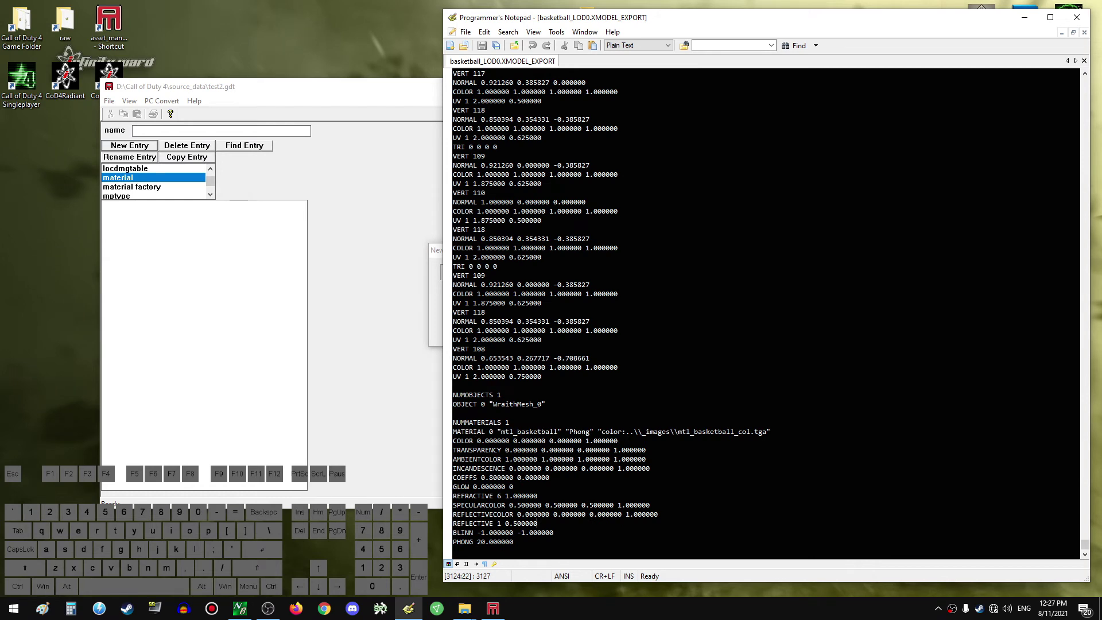
Copy the material name mtl_basketball from the export file and create the new material entry with that name.
{"action": "left_click_drag", "start_coordinate": [499, 432], "coordinate": [557, 431]}
{"action": "left_click", "coordinate": [521, 432]}
{"action": "double_click", "coordinate": [516, 432]}
{"action": "key", "text": "ctrl+c"}
{"action": "left_click_drag", "start_coordinate": [521, 440], "coordinate": [525, 441]}
{"action": "left_click", "coordinate": [436, 305]}
{"action": "key", "text": "ctrl+v"}
{"action": "left_click", "coordinate": [562, 271]}
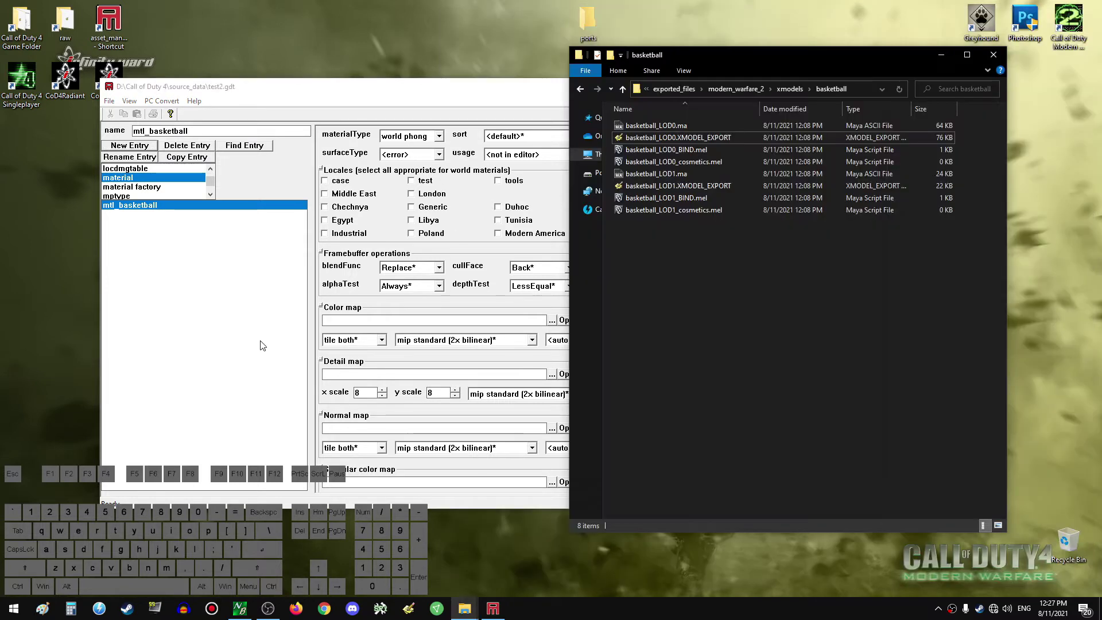
Return to the exported xmodels folder in File Explorer and copy both the _images and basketball folders.
{"action": "left_click", "coordinate": [262, 345]}
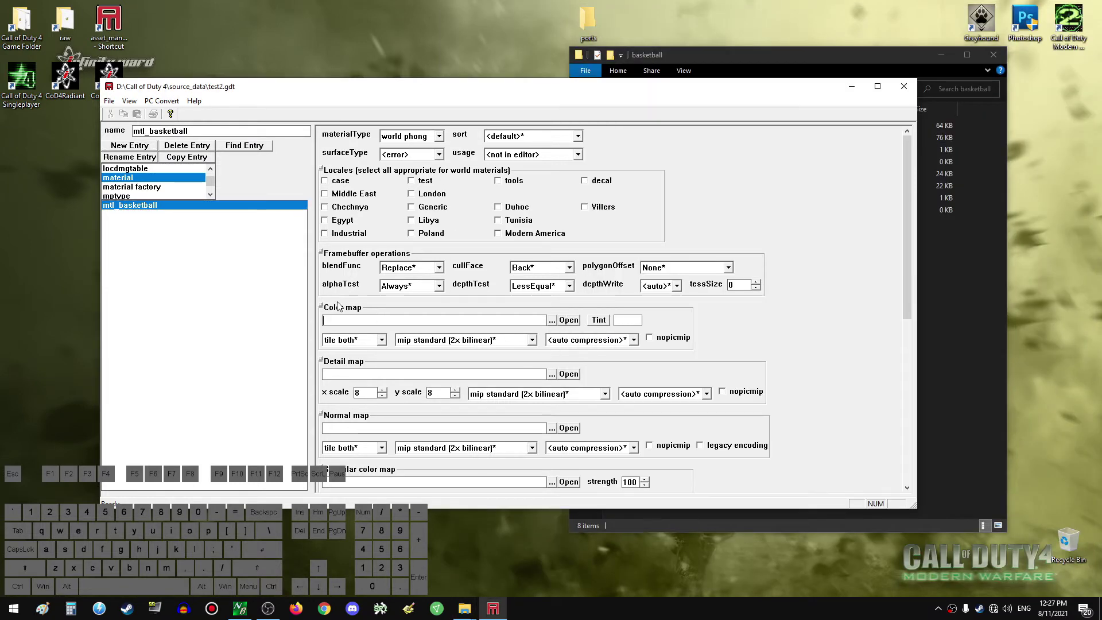
{"action": "left_click", "coordinate": [438, 321]}
{"action": "left_click", "coordinate": [956, 389]}
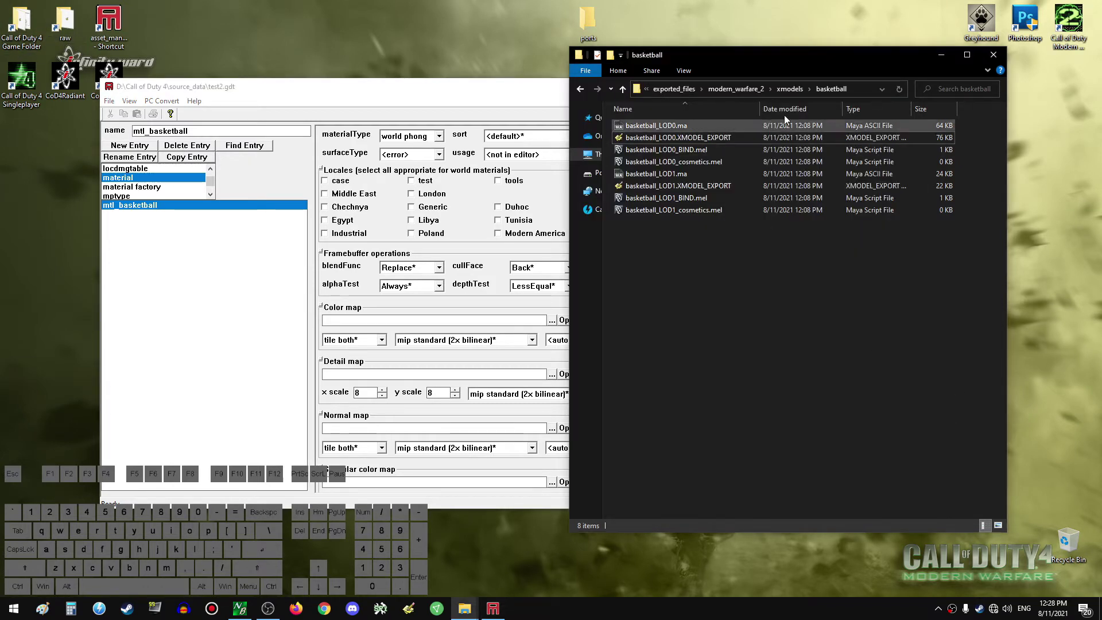
{"action": "left_click", "coordinate": [790, 89]}
{"action": "left_click_drag", "start_coordinate": [698, 176], "coordinate": [665, 115]}
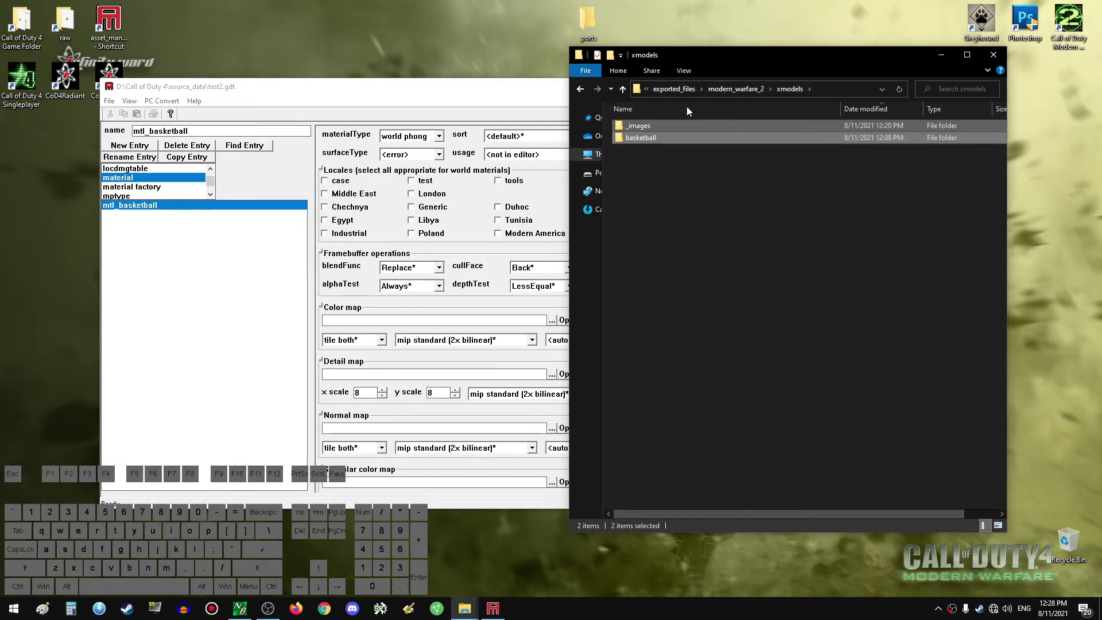
{"action": "key", "text": "ctrl+c"}
Create a folder named tutorial inside model_export in the Call of Duty 4 game folder and paste the copied folders into it.
{"action": "double_click", "coordinate": [22, 26]}
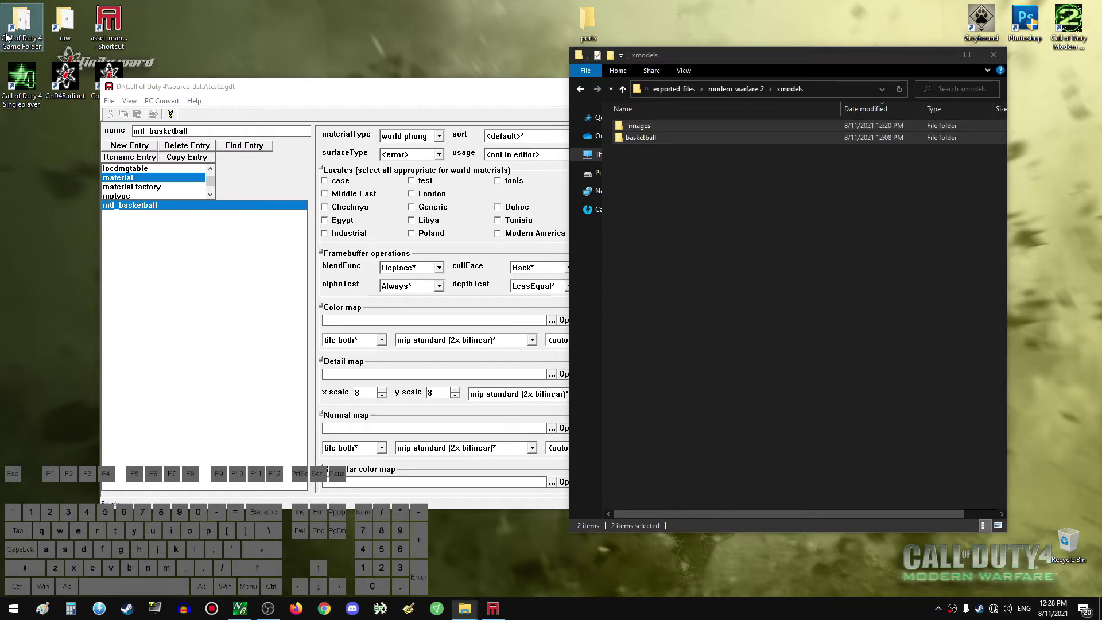
{"action": "left_click_drag", "start_coordinate": [693, 72], "coordinate": [508, 71]}
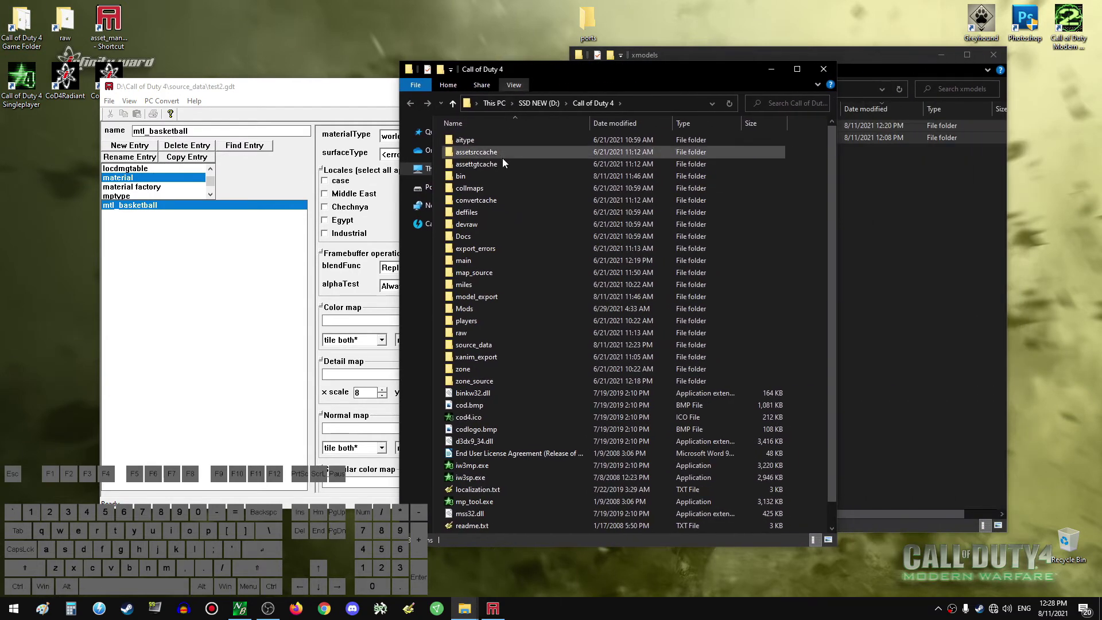
{"action": "double_click", "coordinate": [491, 298]}
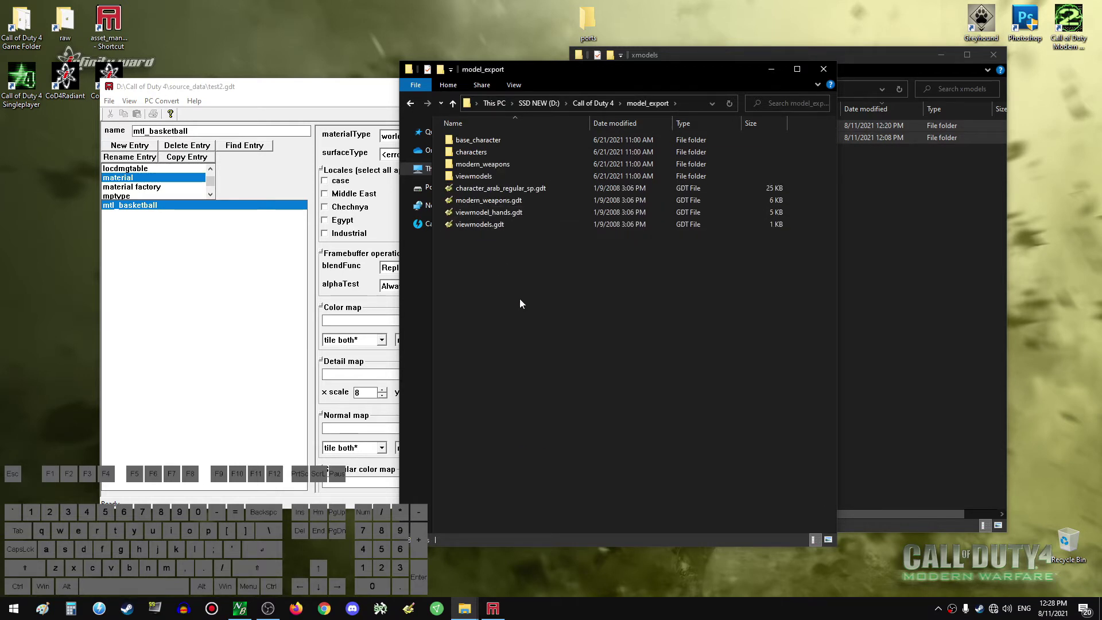
{"action": "right_click", "coordinate": [519, 298]}
{"action": "mouse_move", "coordinate": [588, 446]}
{"action": "left_click", "coordinate": [683, 449]}
{"action": "type", "text": "tutorial"}
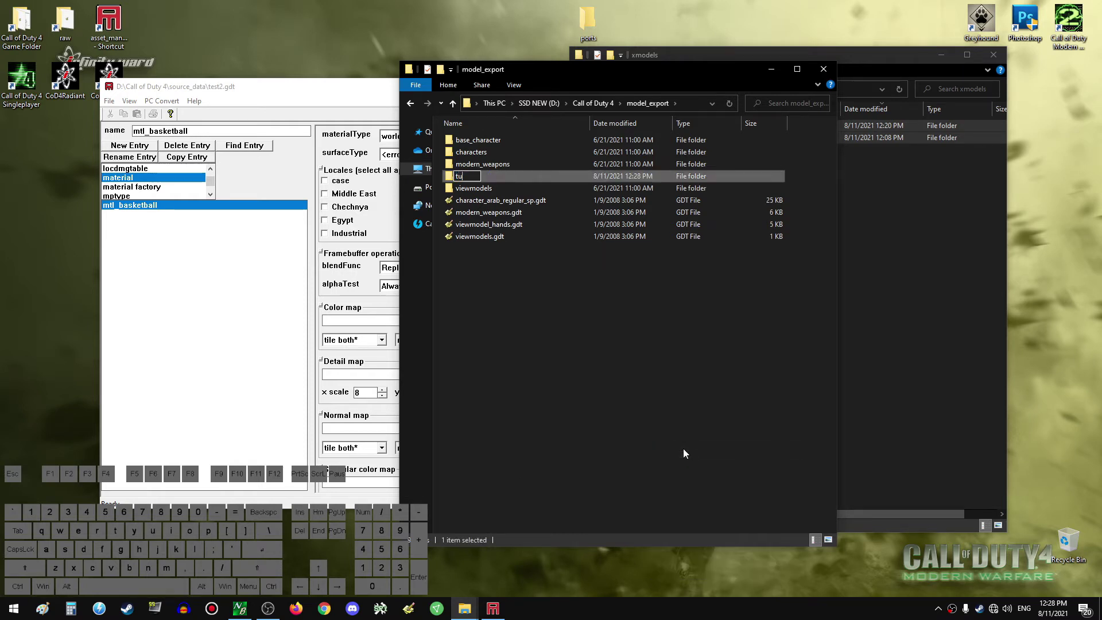
{"action": "key", "text": "Return"}
{"action": "key", "text": "Return"}
{"action": "key", "text": "ctrl+v"}
{"action": "left_click", "coordinate": [584, 307]}
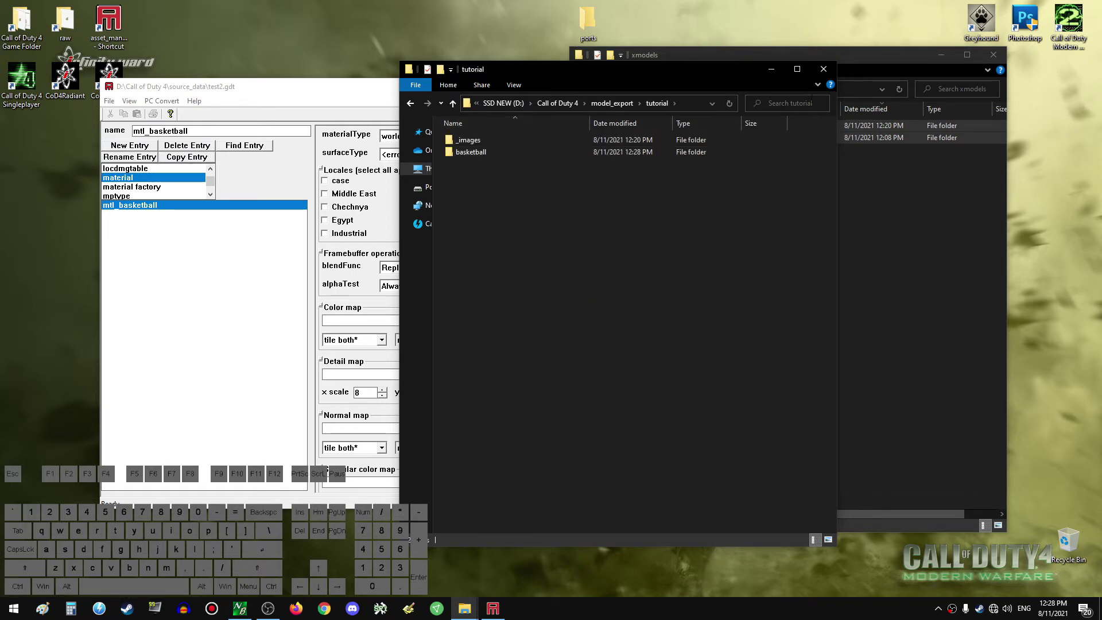
Back in Asset Manager, set the mtl_basketball material type to model phong and its surface type to <none>.
{"action": "left_click", "coordinate": [438, 312]}
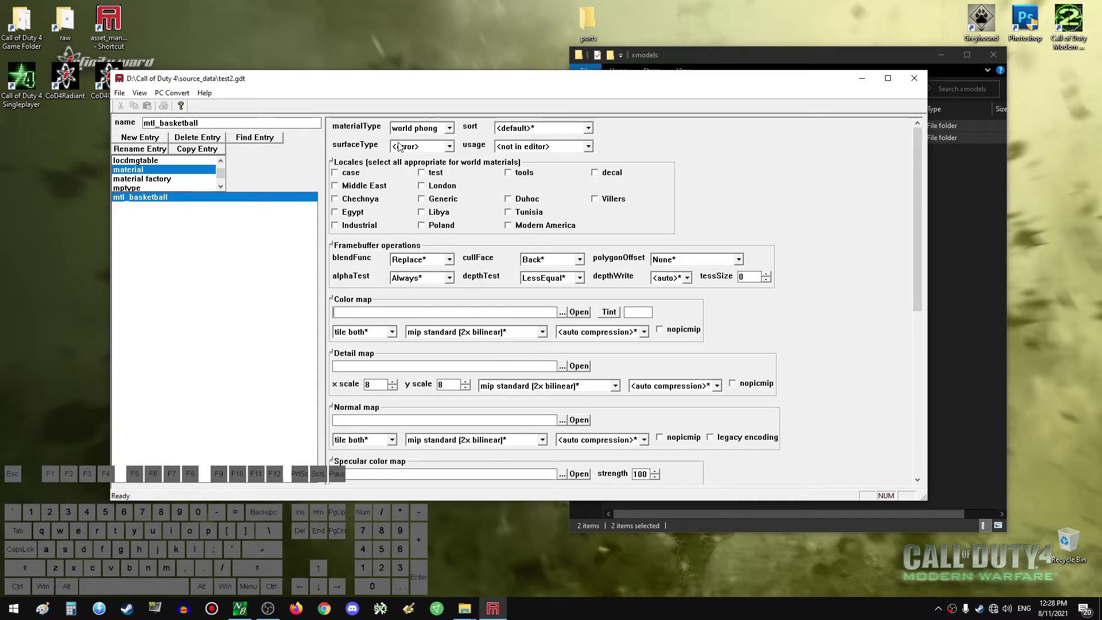
{"action": "left_click", "coordinate": [419, 132]}
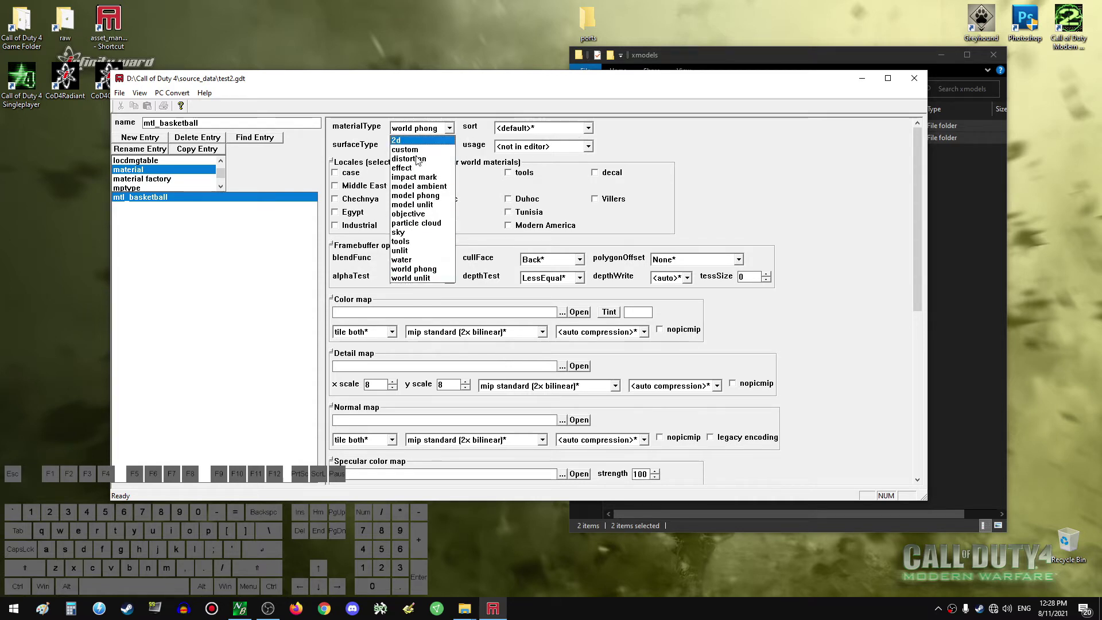
{"action": "left_click", "coordinate": [415, 196]}
{"action": "left_click", "coordinate": [533, 128]}
{"action": "left_click", "coordinate": [533, 129]}
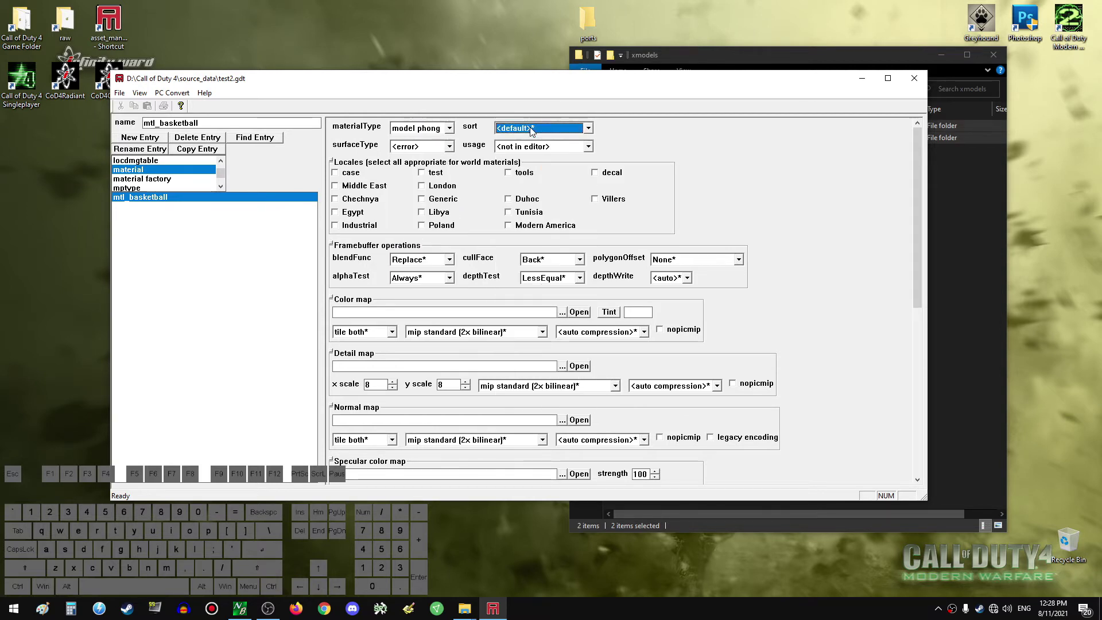
{"action": "left_click", "coordinate": [442, 147]}
{"action": "left_click", "coordinate": [423, 169]}
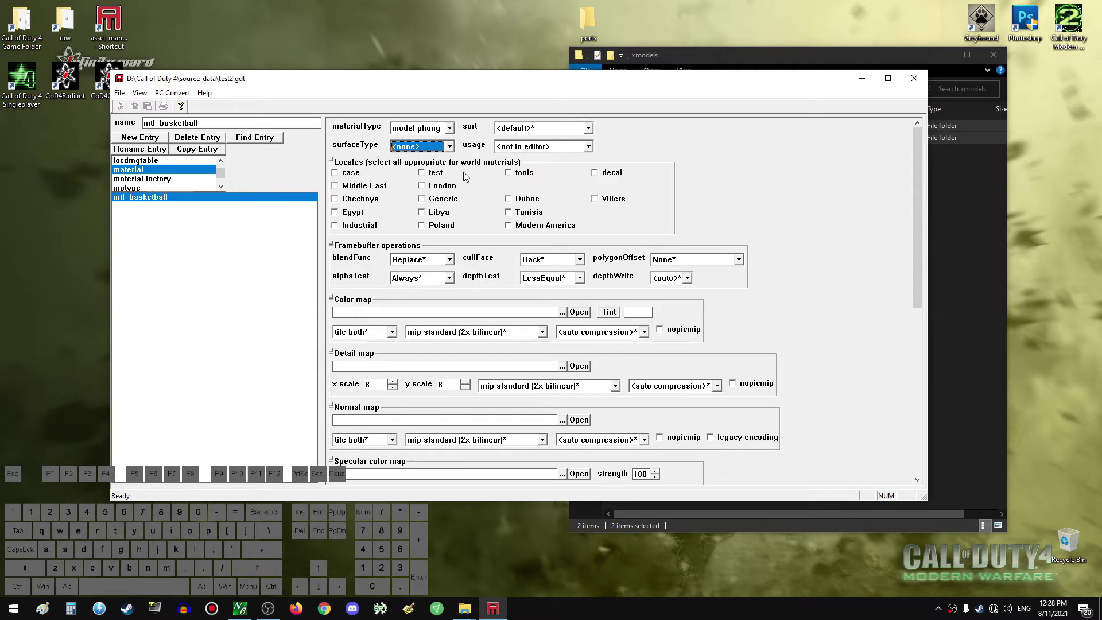
Assign mtl_basketball_col.tga from the tutorial _images folder as the material's color map.
{"action": "scroll", "coordinate": [534, 217], "scroll_direction": "down", "scroll_amount": 3}
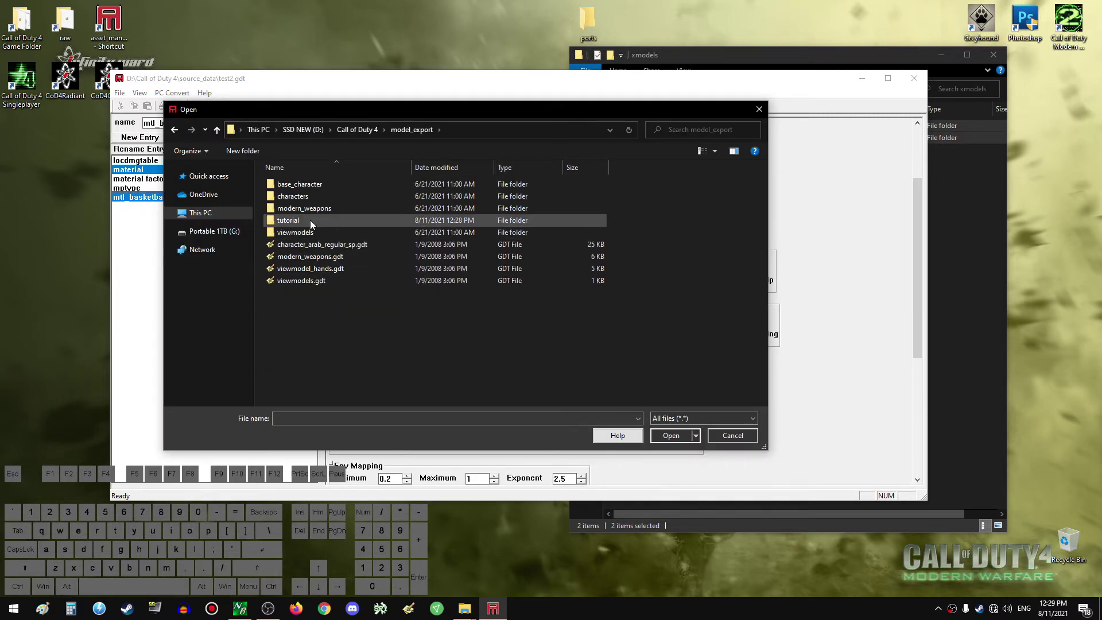
{"action": "double_click", "coordinate": [310, 221]}
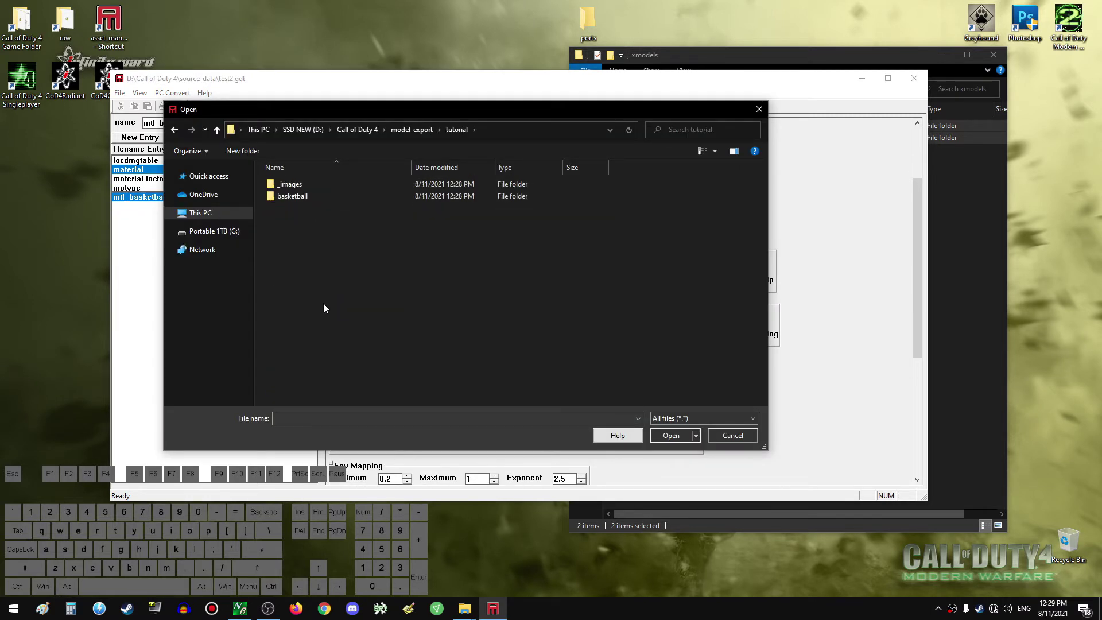
{"action": "double_click", "coordinate": [311, 185]}
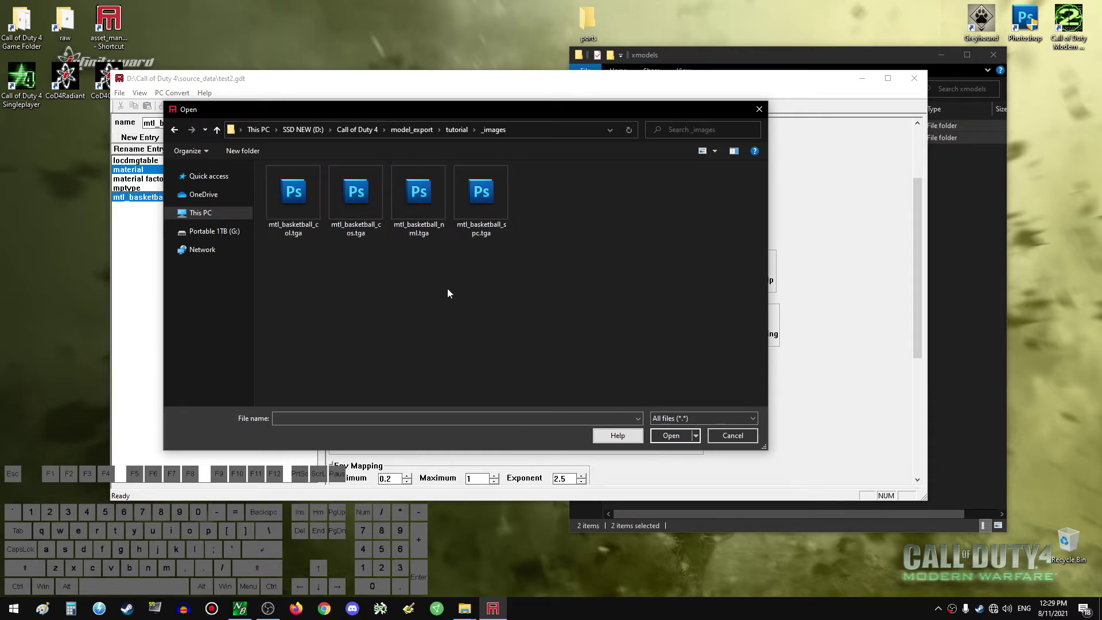
{"action": "left_click_drag", "start_coordinate": [417, 107], "coordinate": [475, 174]}
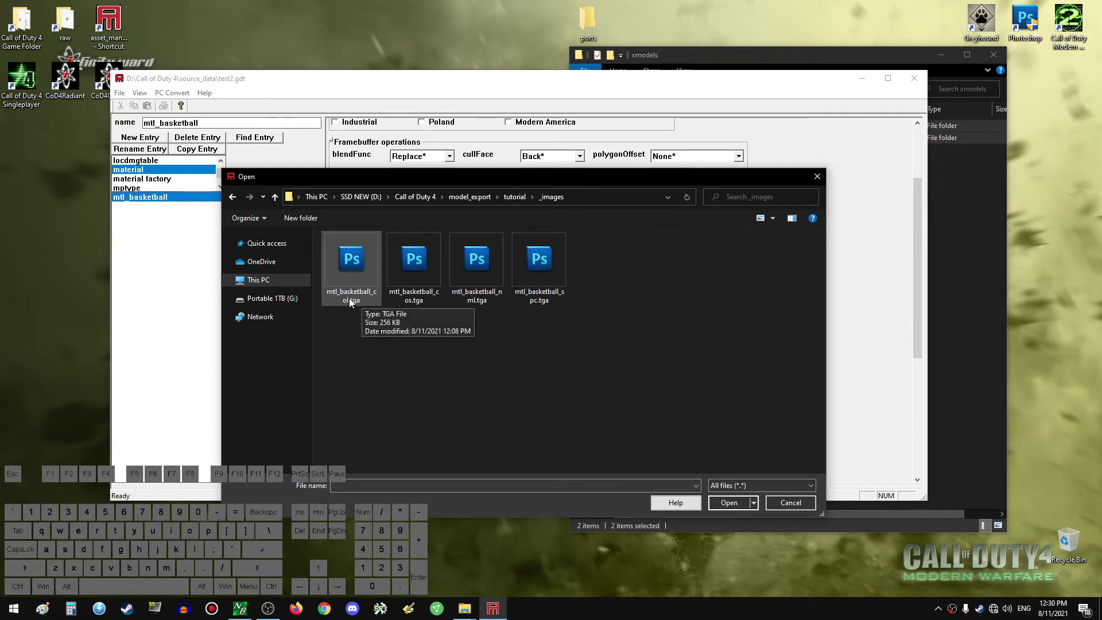
{"action": "double_click", "coordinate": [361, 300]}
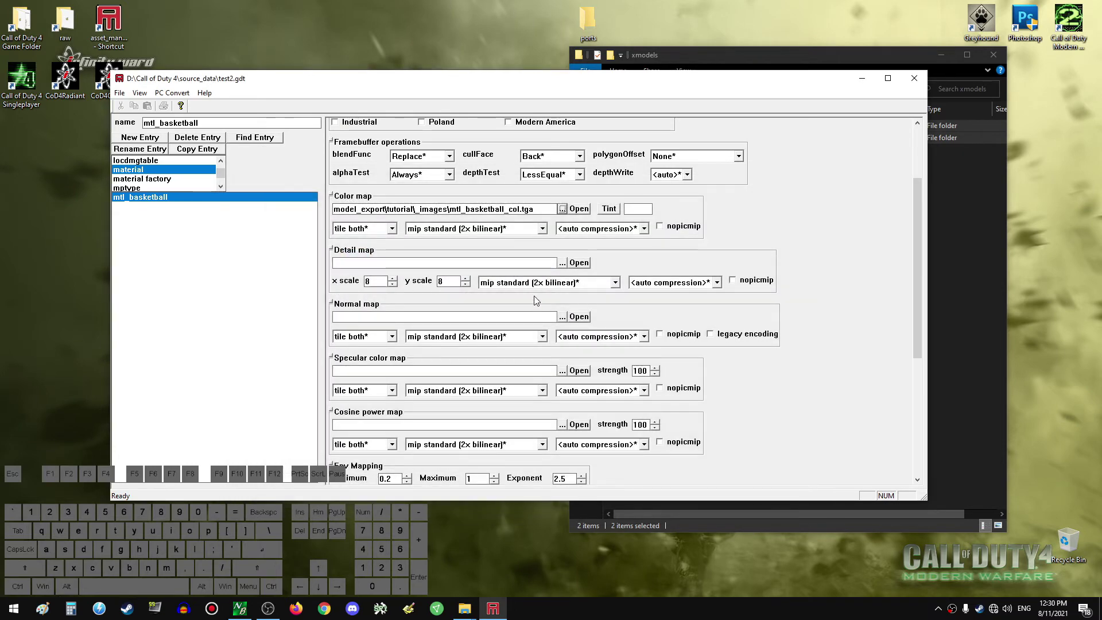
Assign mtl_basketball_nml.tga as the normal map, mtl_basketball_spc.tga as the specular color map and mtl_basketball_cos.tga as the cosine power map.
{"action": "left_click", "coordinate": [563, 317]}
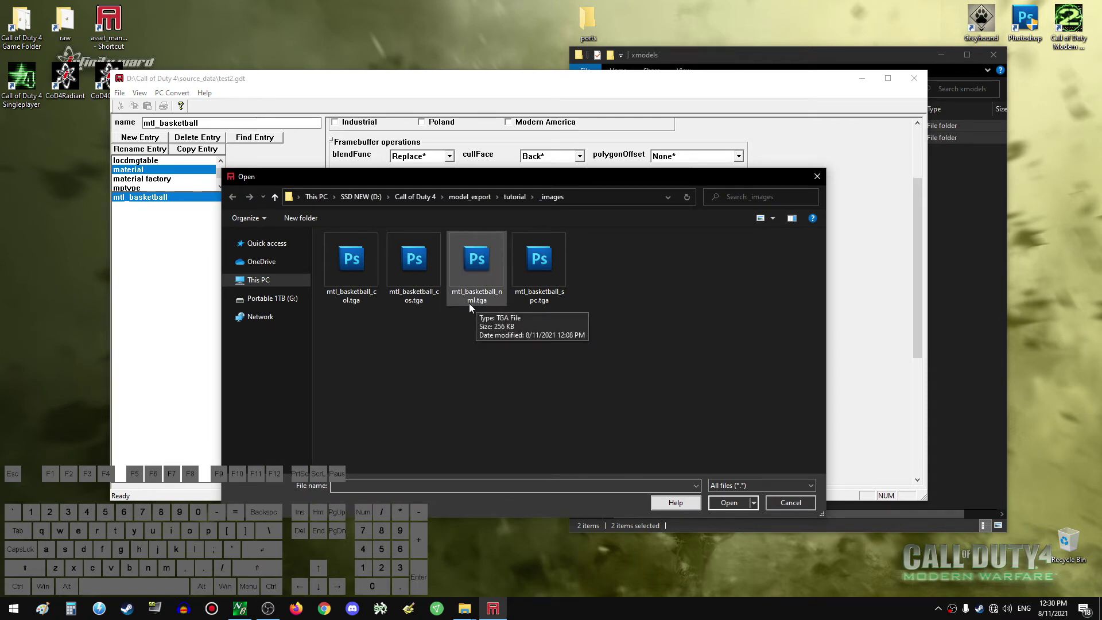
{"action": "double_click", "coordinate": [488, 282]}
{"action": "left_click", "coordinate": [563, 371]}
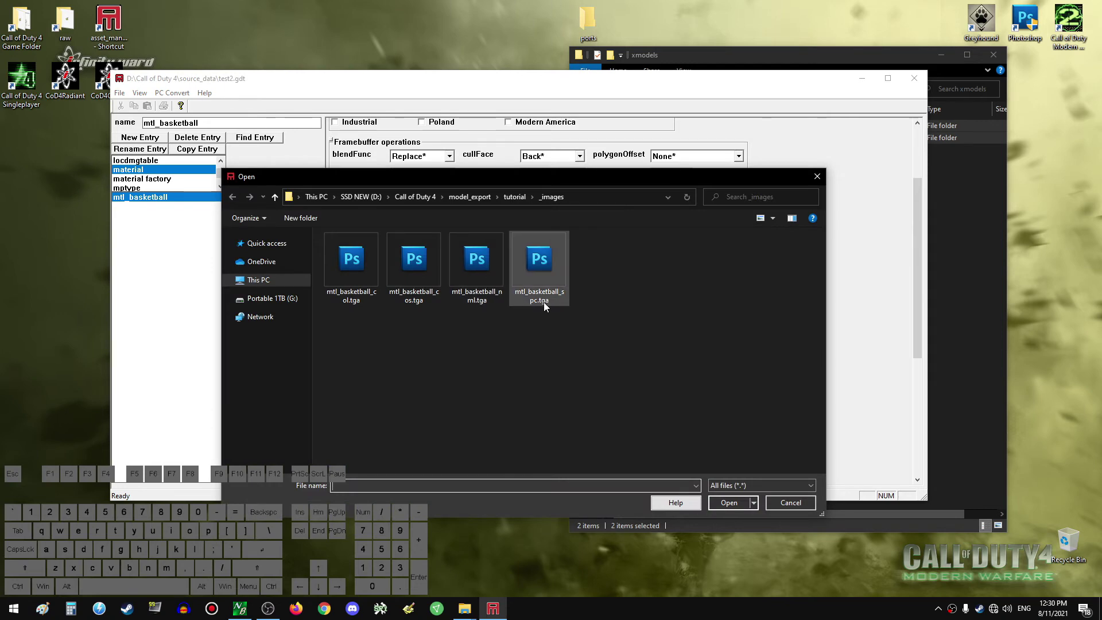
{"action": "double_click", "coordinate": [548, 299]}
{"action": "scroll", "coordinate": [516, 344], "scroll_direction": "down", "scroll_amount": 2}
{"action": "left_click", "coordinate": [562, 362]}
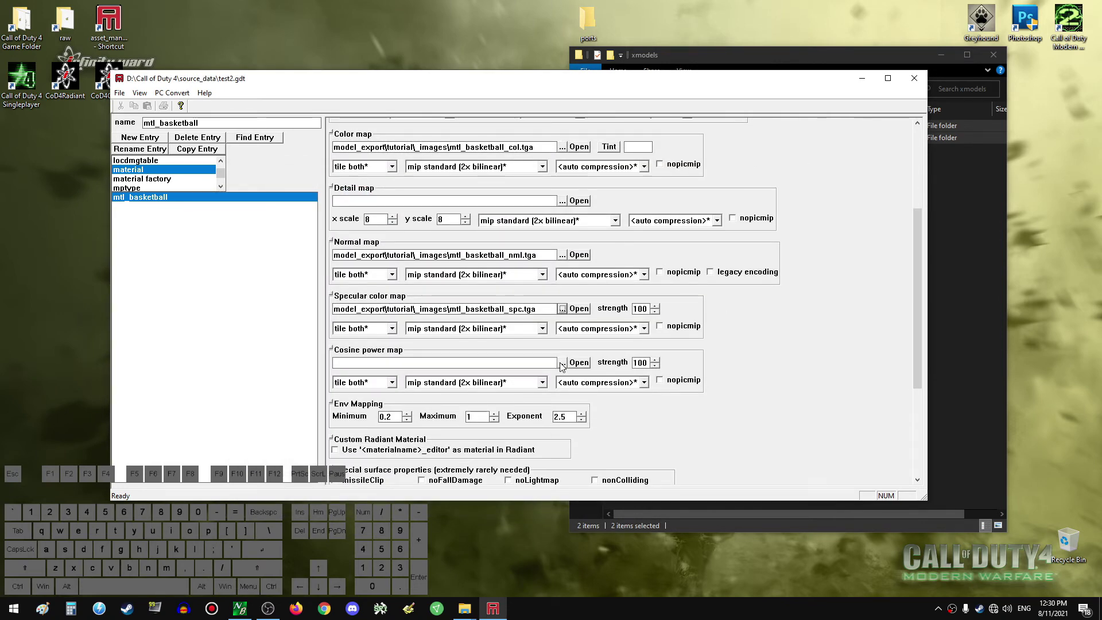
{"action": "double_click", "coordinate": [417, 292]}
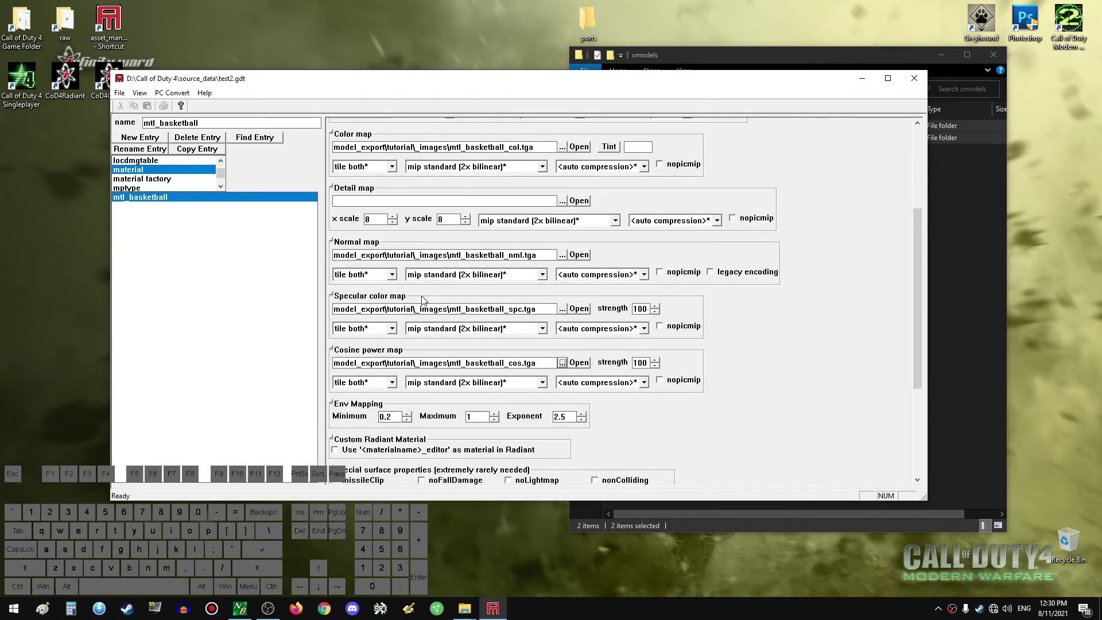
Enable legacy encoding for the normal map and run the PC conversion on the current mtl_basketball asset only.
{"action": "scroll", "coordinate": [753, 384], "scroll_direction": "up", "scroll_amount": 2}
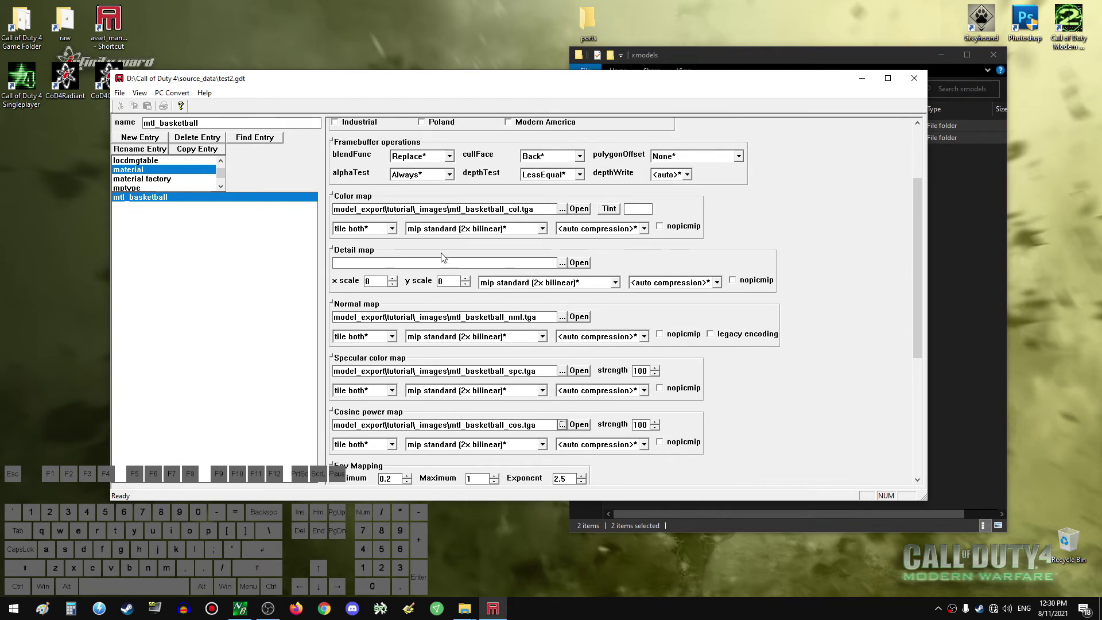
{"action": "scroll", "coordinate": [506, 273], "scroll_direction": "up", "scroll_amount": 3}
{"action": "scroll", "coordinate": [502, 258], "scroll_direction": "down", "scroll_amount": 5}
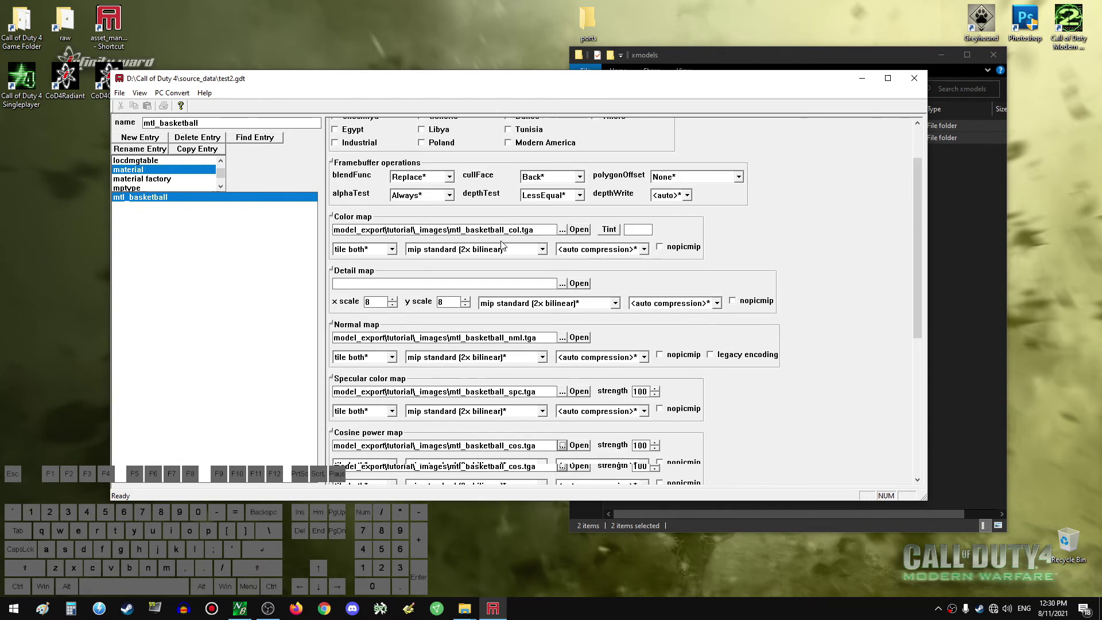
{"action": "left_click", "coordinate": [172, 92]}
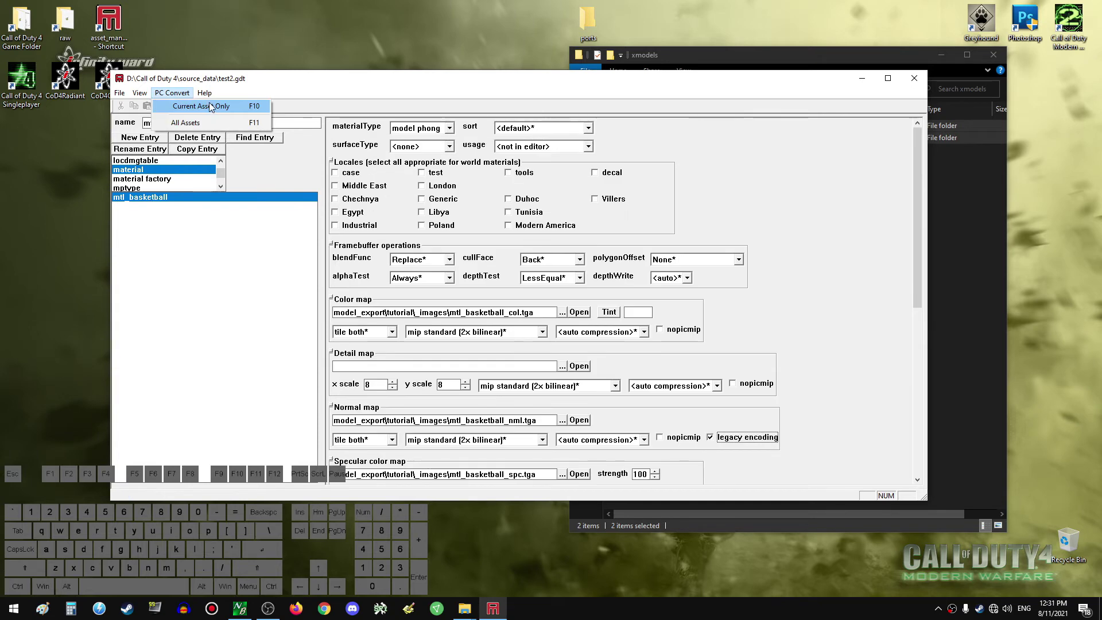
{"action": "left_click", "coordinate": [209, 102]}
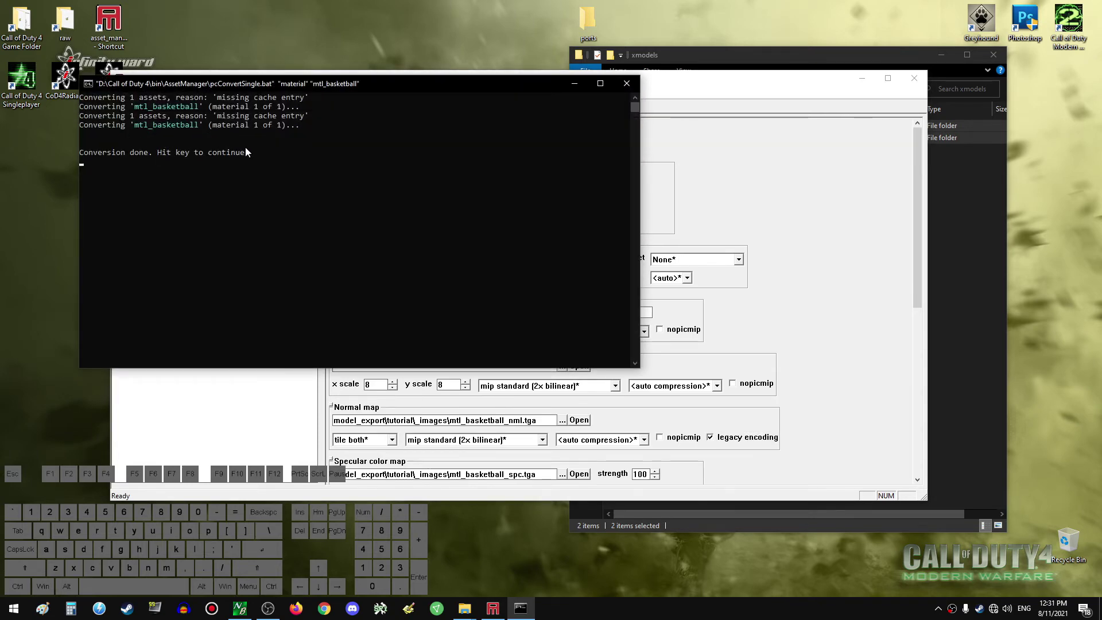
Dismiss the finished material conversion and create a new xmodel entry named basketball.
{"action": "key", "text": "Return"}
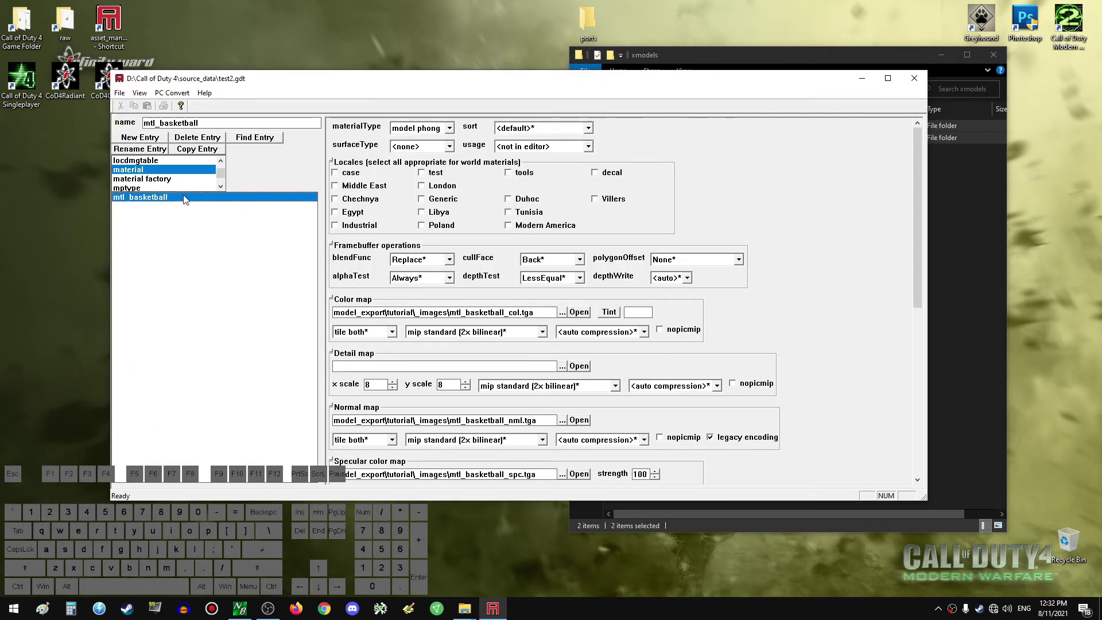
{"action": "scroll", "coordinate": [200, 181], "scroll_direction": "up", "scroll_amount": 3}
{"action": "scroll", "coordinate": [200, 181], "scroll_direction": "down", "scroll_amount": 5}
{"action": "left_click", "coordinate": [165, 171]}
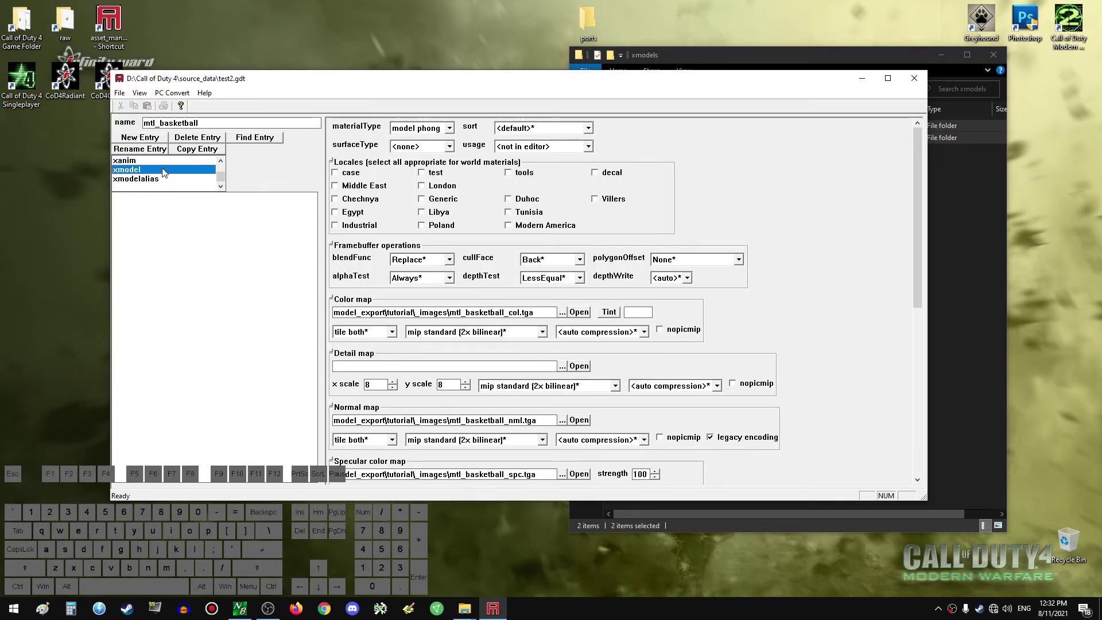
{"action": "left_click", "coordinate": [147, 139]}
{"action": "type", "text": "basketball"}
{"action": "double_click", "coordinate": [461, 262]}
{"action": "left_click", "coordinate": [497, 269]}
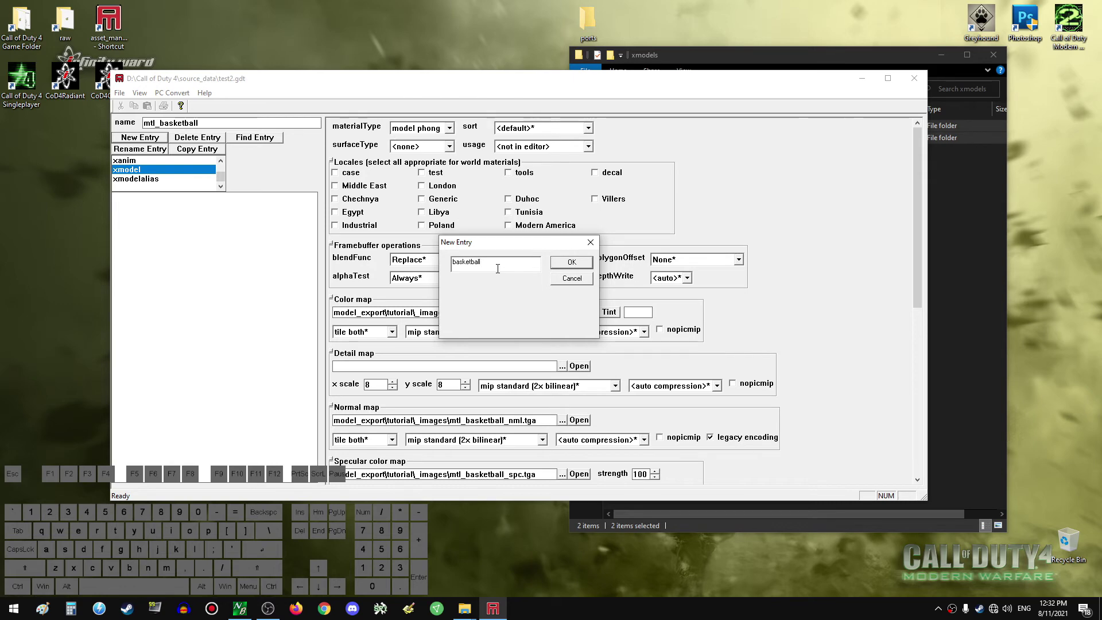
{"action": "left_click", "coordinate": [571, 262]}
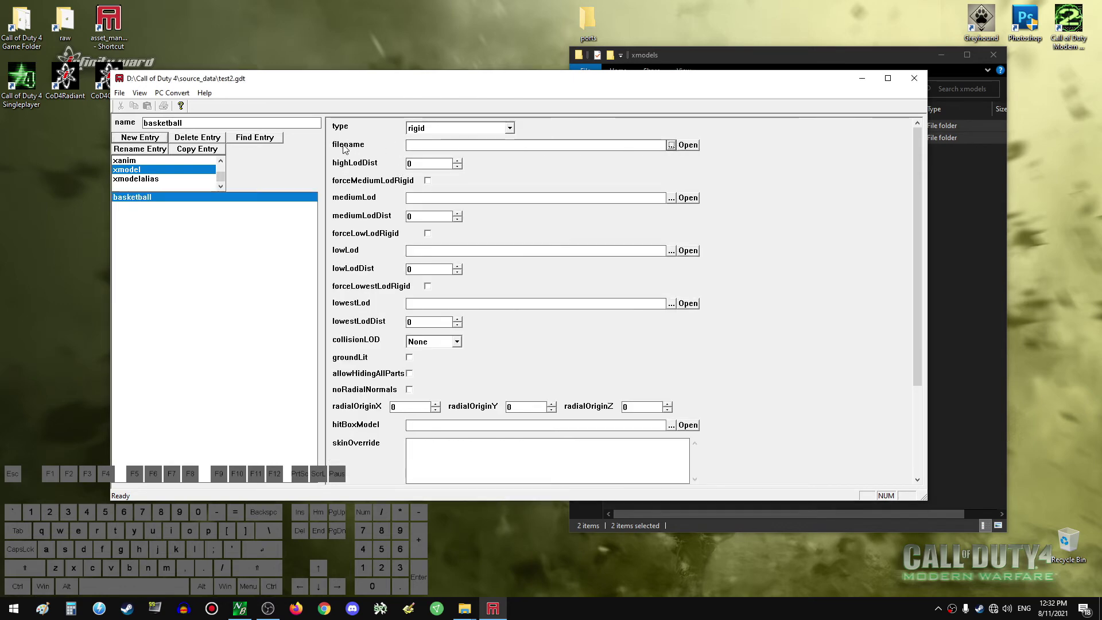
Set the basketball xmodel's main model file to basketball_LOD0.XMODEL_EXPORT from the tutorial\basketball folder.
{"action": "left_click", "coordinate": [671, 146]}
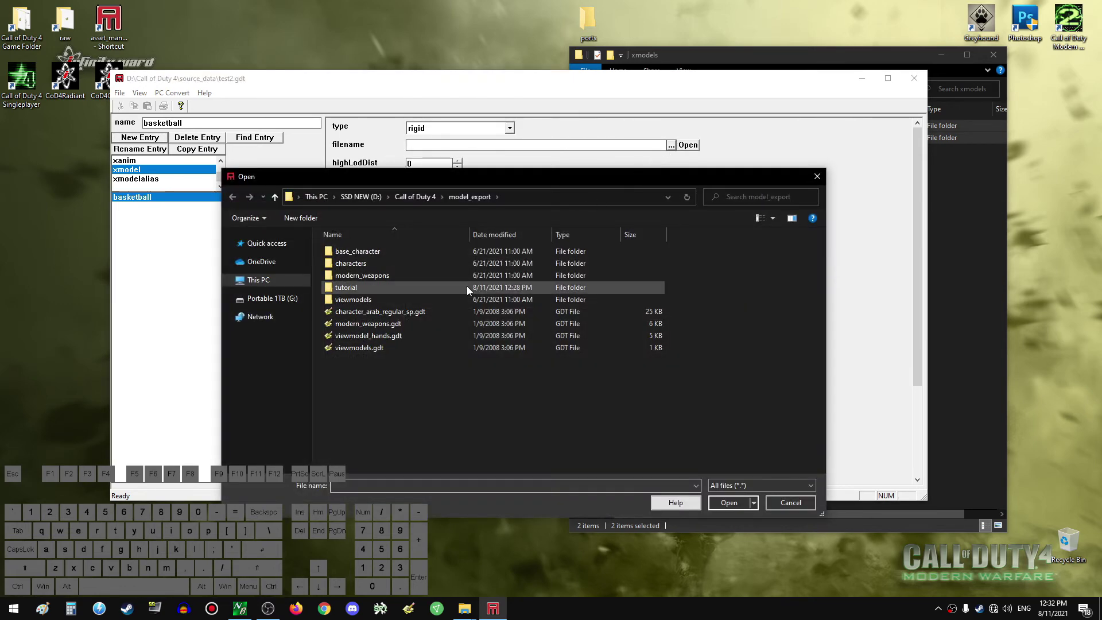
{"action": "double_click", "coordinate": [384, 289]}
{"action": "double_click", "coordinate": [363, 263]}
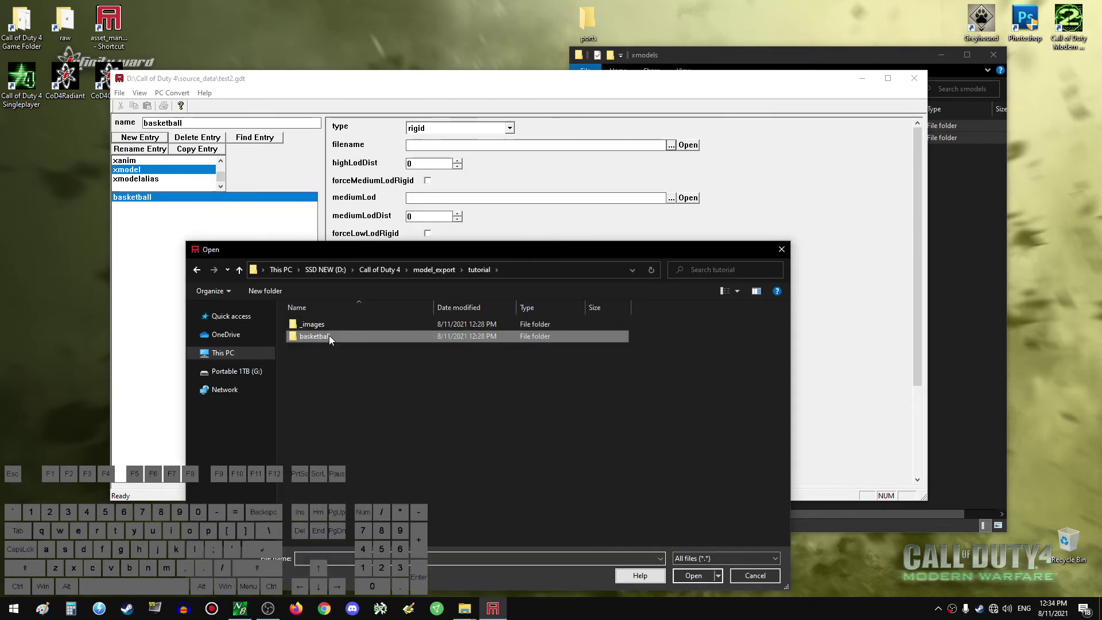
{"action": "double_click", "coordinate": [329, 336]}
{"action": "double_click", "coordinate": [371, 303]}
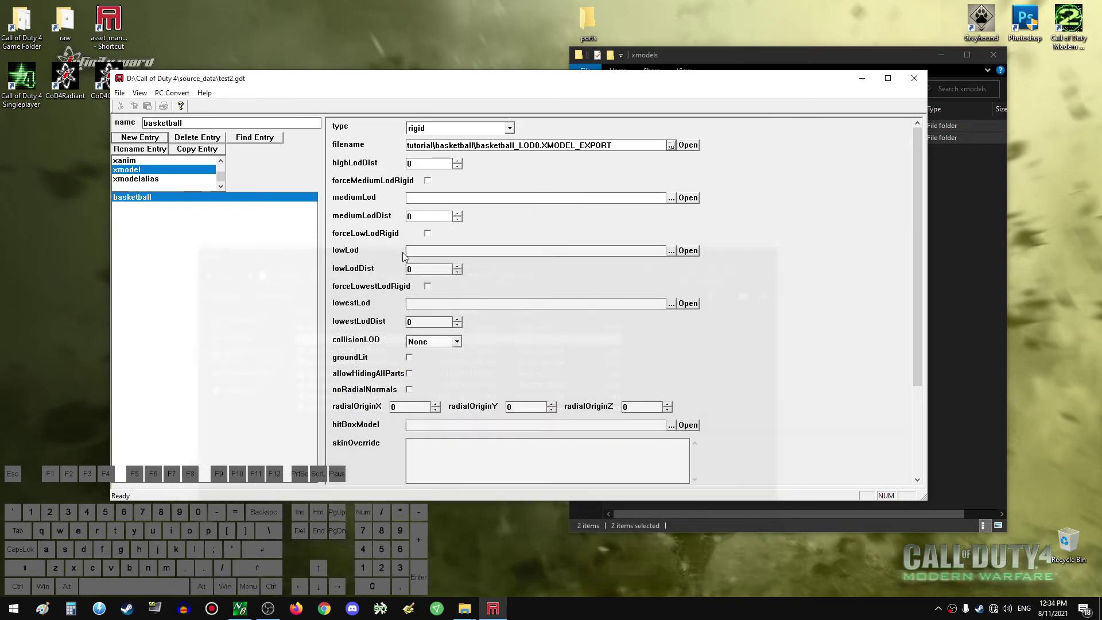
{"action": "left_click_drag", "start_coordinate": [642, 145], "coordinate": [310, 151]}
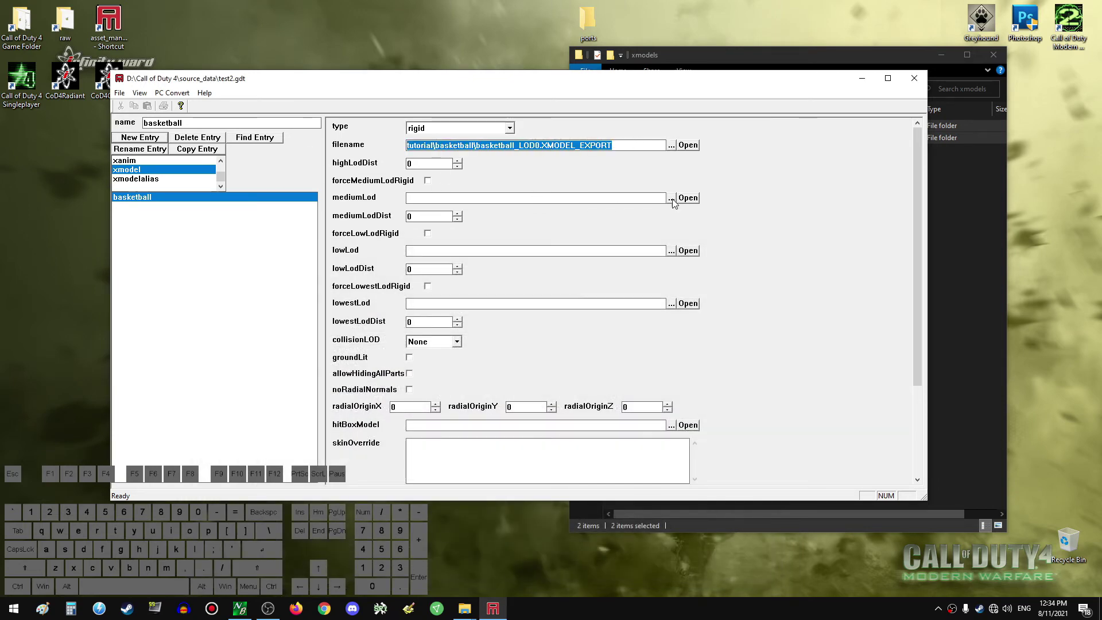
Assign basketball_LOD1.XMODEL_EXPORT as the xmodel's medium LOD file.
{"action": "left_click", "coordinate": [436, 198]}
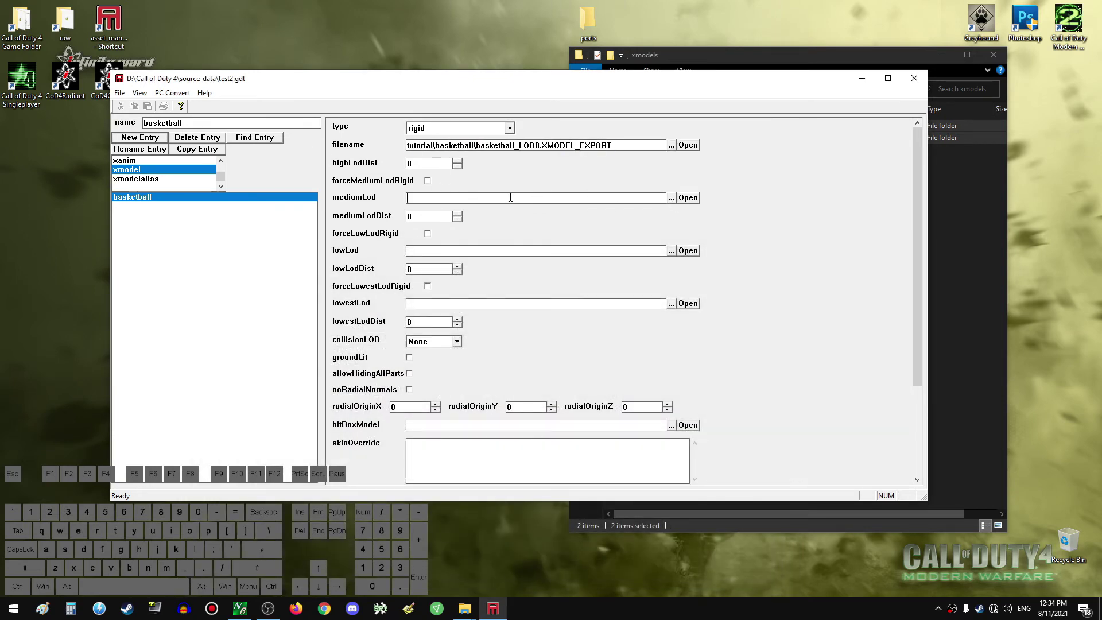
{"action": "left_click", "coordinate": [671, 198]}
{"action": "double_click", "coordinate": [347, 384]}
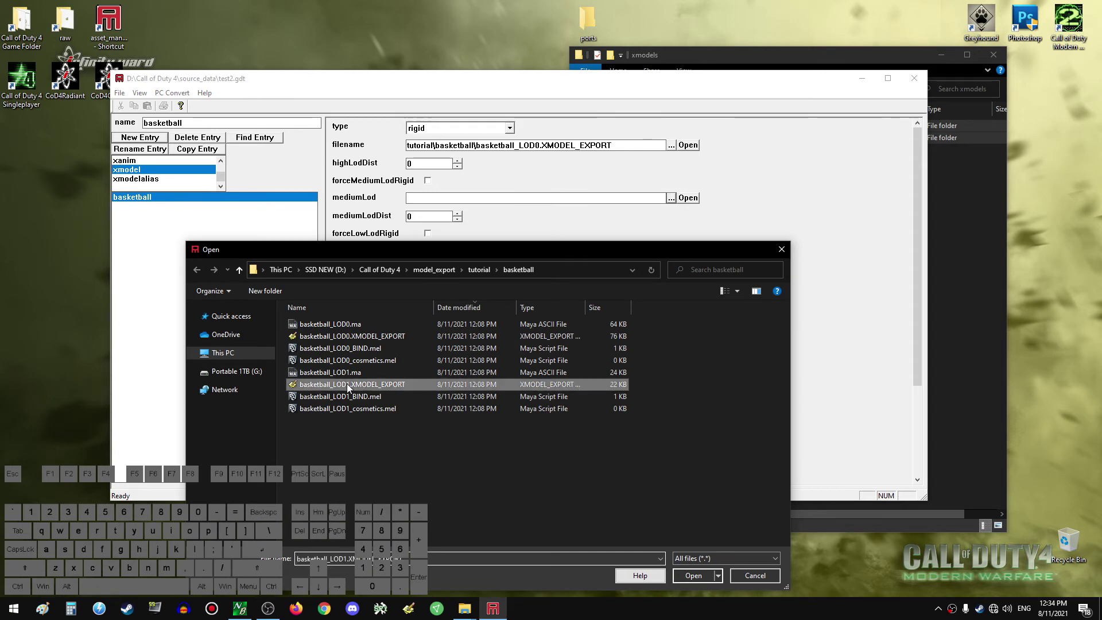
{"action": "left_click_drag", "start_coordinate": [420, 198], "coordinate": [634, 199]}
{"action": "left_click", "coordinate": [637, 199]}
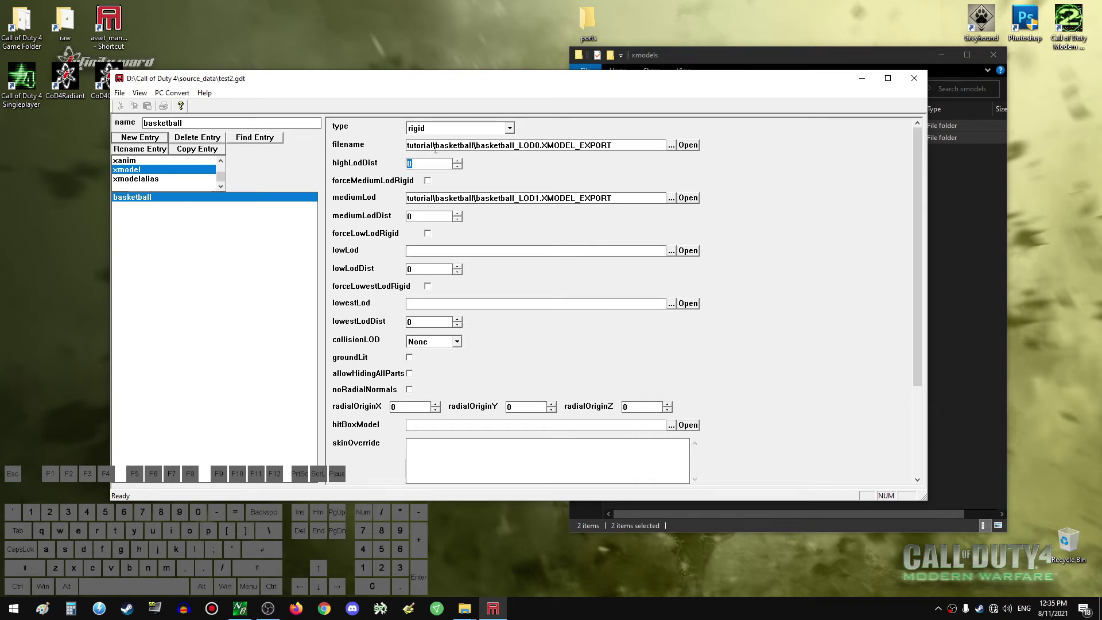
Set the basketball xmodel's highLodDist to 512.
{"action": "left_click", "coordinate": [485, 200]}
{"action": "left_click_drag", "start_coordinate": [519, 145], "coordinate": [546, 145]}
{"action": "left_click", "coordinate": [530, 145]}
{"action": "left_click", "coordinate": [547, 145]}
{"action": "mouse_move", "coordinate": [512, 199]}
{"action": "left_mouse_down"}
{"action": "mouse_move", "coordinate": [546, 199]}
{"action": "mouse_move", "coordinate": [495, 198]}
{"action": "left_mouse_up"}
{"action": "left_click", "coordinate": [499, 198]}
{"action": "type", "text": "512"}
{"action": "left_click_drag", "start_coordinate": [609, 201], "coordinate": [396, 217]}
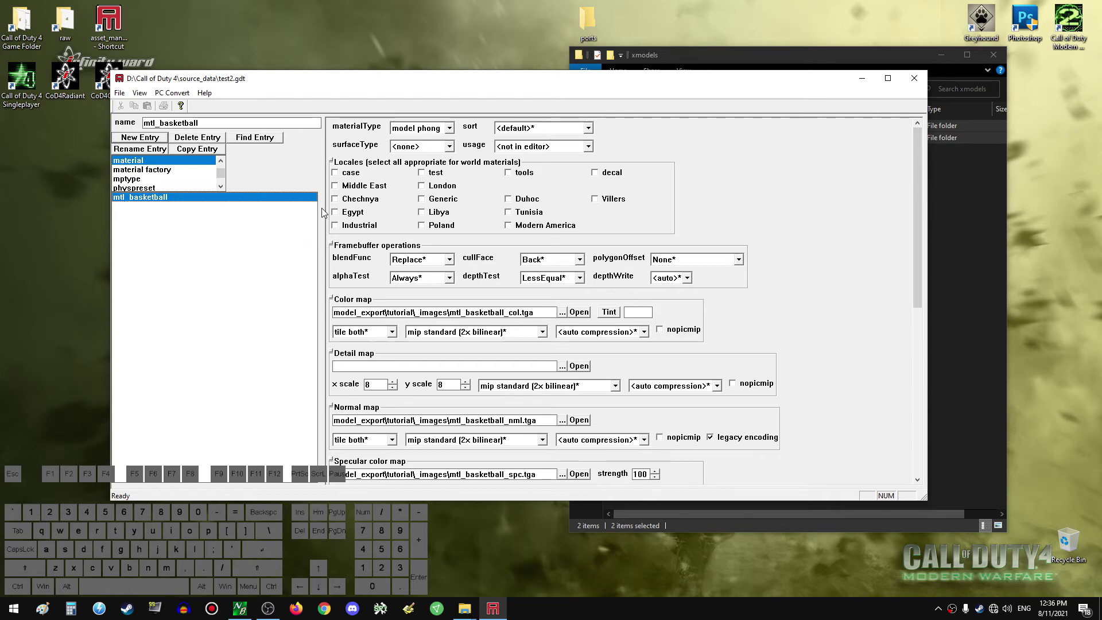
Change the mtl_basketball material's surface type to plastic and convert the material again.
{"action": "left_click", "coordinate": [422, 147]}
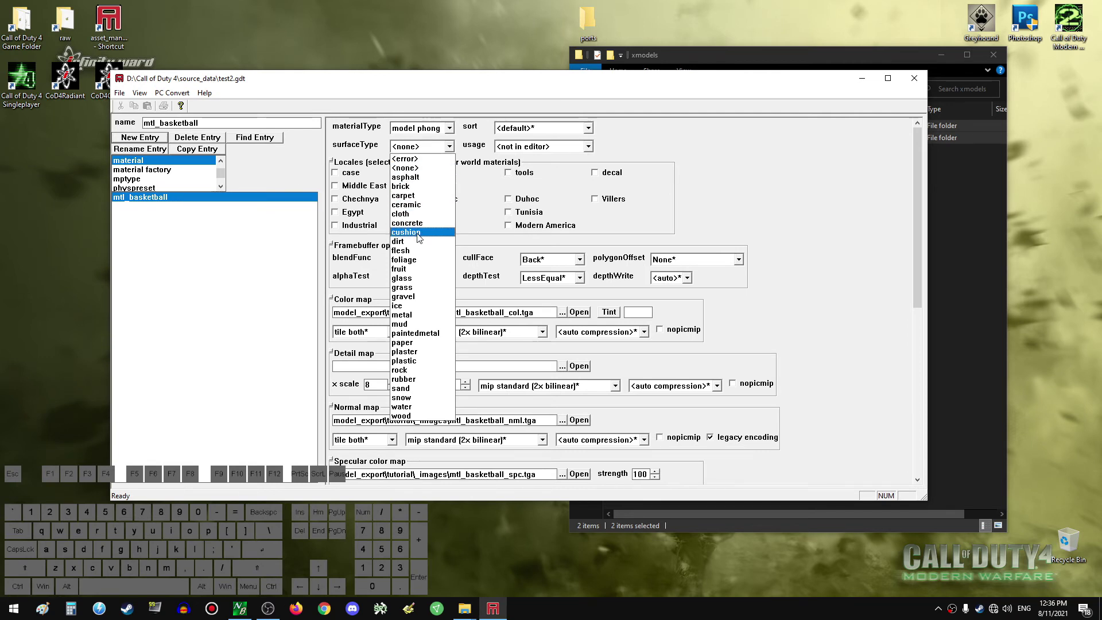
{"action": "left_click", "coordinate": [419, 362]}
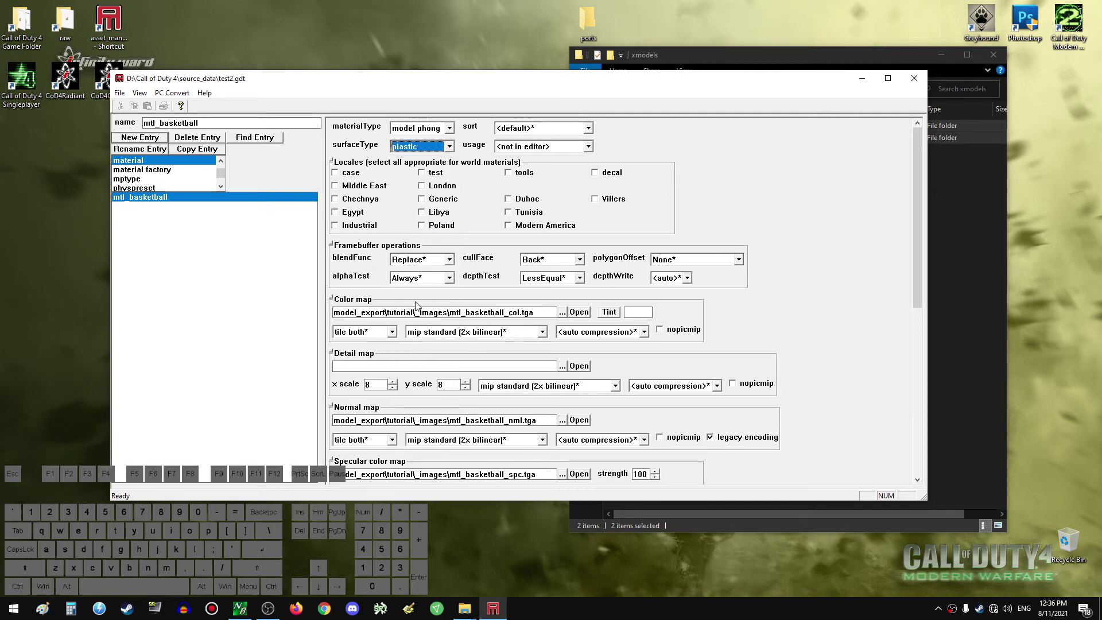
{"action": "left_click", "coordinate": [264, 269]}
{"action": "key", "text": "F10"}
{"action": "left_click", "coordinate": [262, 265]}
{"action": "key", "text": "space"}
Return to the basketball xmodel entry and set its collisionLOD to High.
{"action": "left_click_drag", "start_coordinate": [220, 173], "coordinate": [186, 183]}
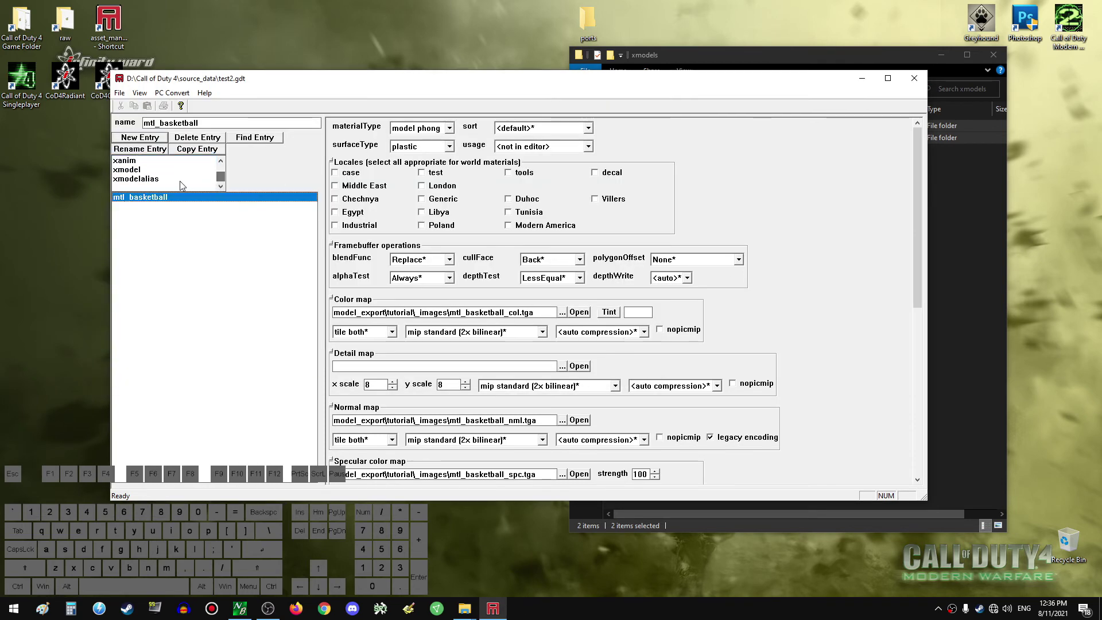
{"action": "left_click", "coordinate": [173, 169]}
{"action": "left_click", "coordinate": [154, 197]}
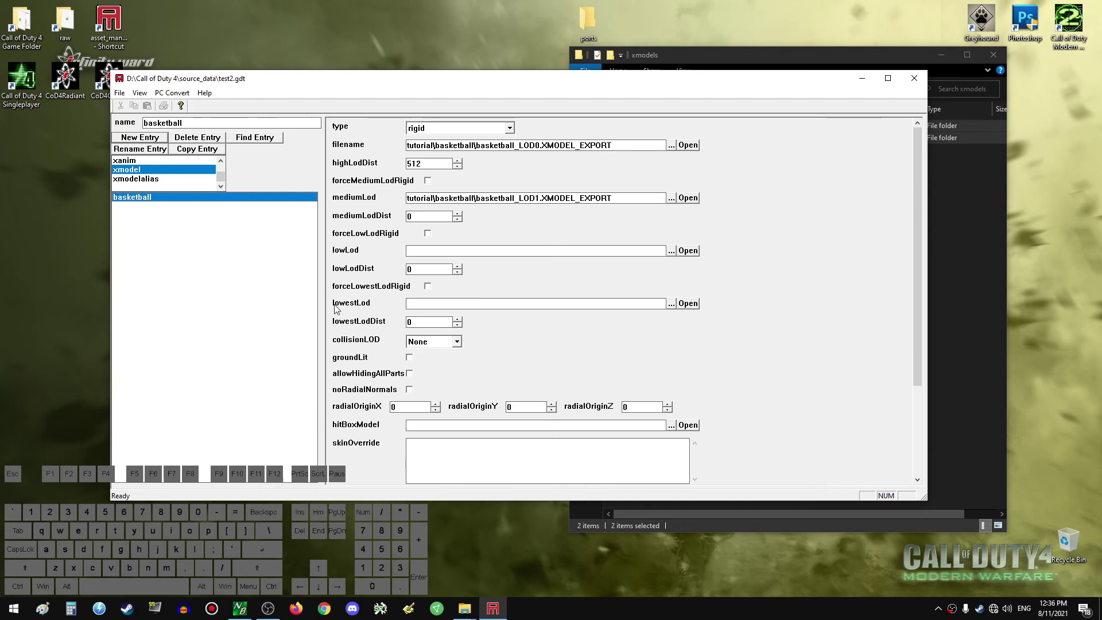
{"action": "left_click", "coordinate": [418, 344]}
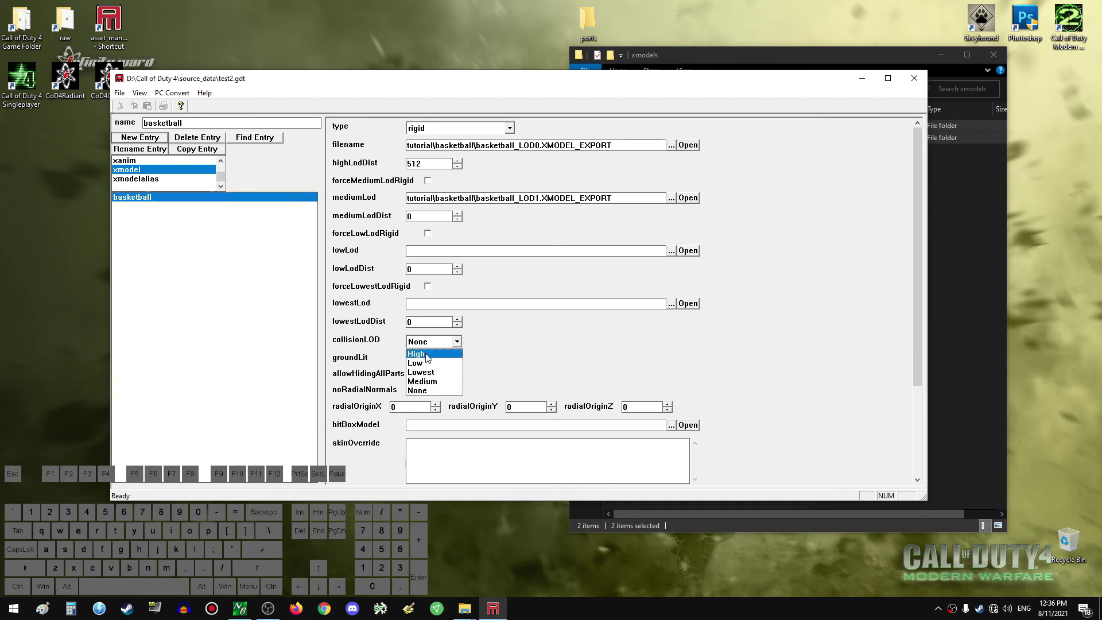
{"action": "left_click", "coordinate": [428, 360]}
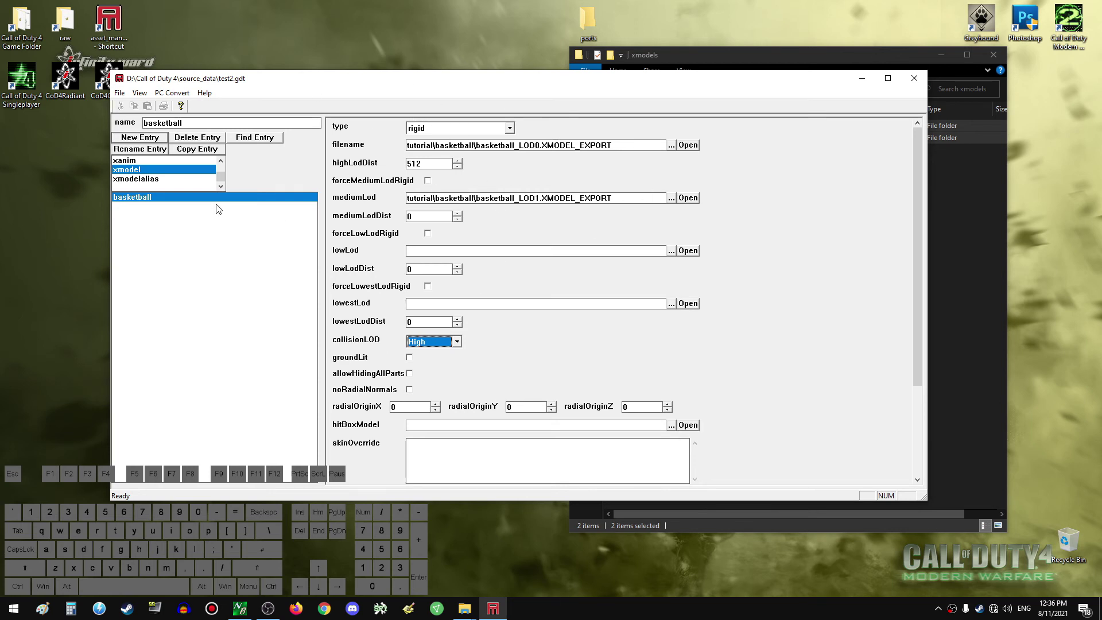
Run the PC conversion on the current basketball xmodel and dismiss the conversion console.
{"action": "left_click", "coordinate": [201, 234]}
{"action": "key", "text": "F10"}
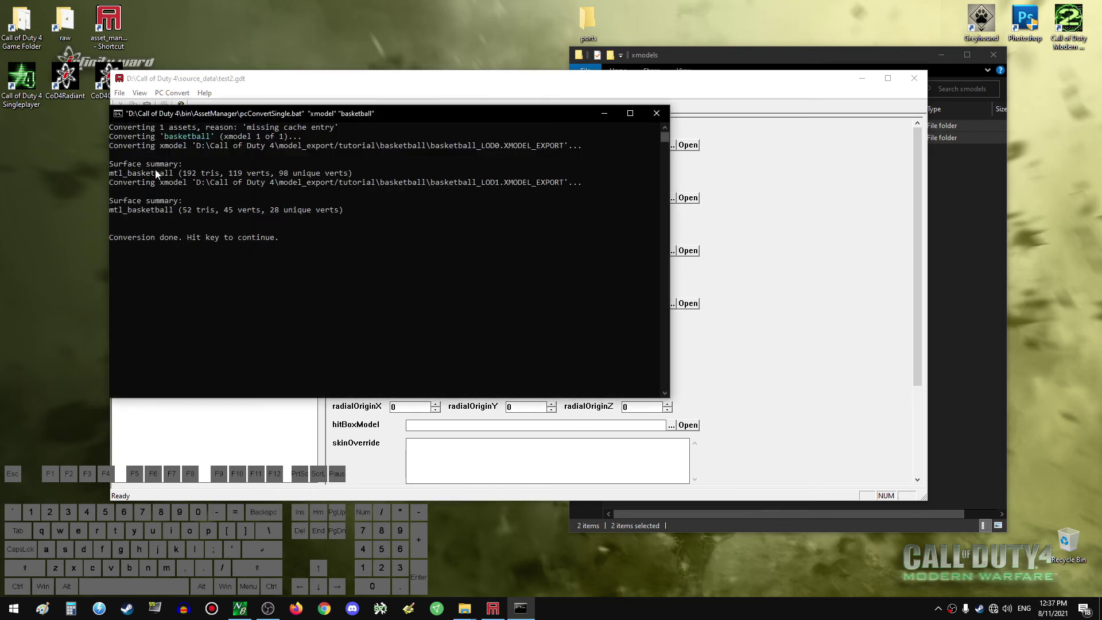
{"action": "key", "text": "Return"}
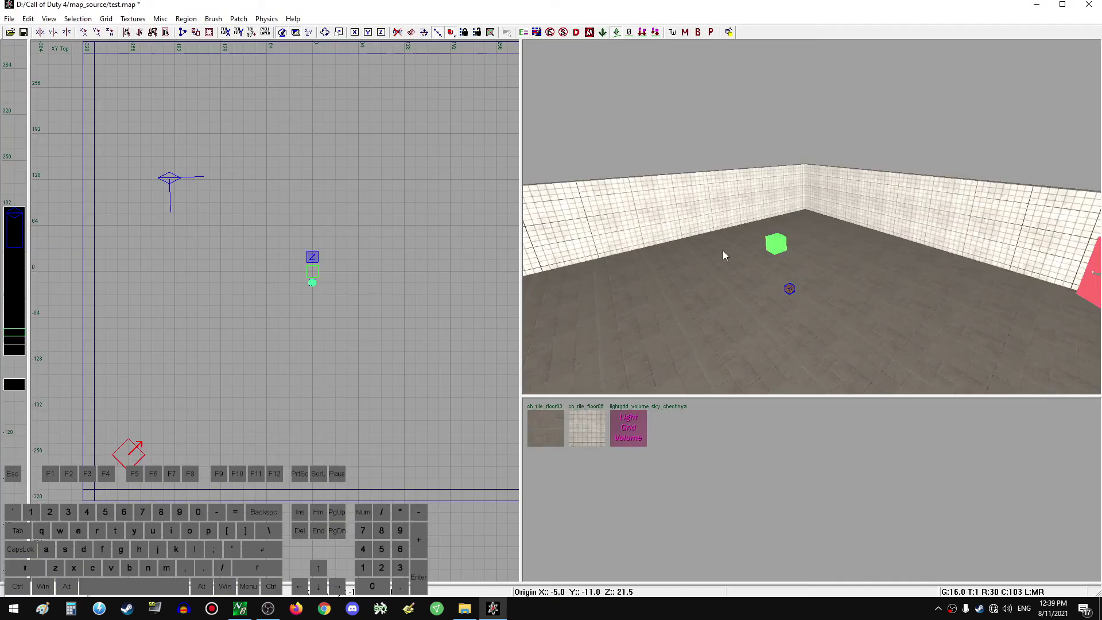
In CoD4Radiant, inspect the basketball model placed in test.map and move it 16 units along positive Y.
{"action": "key", "text": "Escape"}
{"action": "left_click", "coordinate": [814, 268], "text": "shift"}
{"action": "right_click", "coordinate": [813, 268]}
{"action": "key", "text": "Escape"}
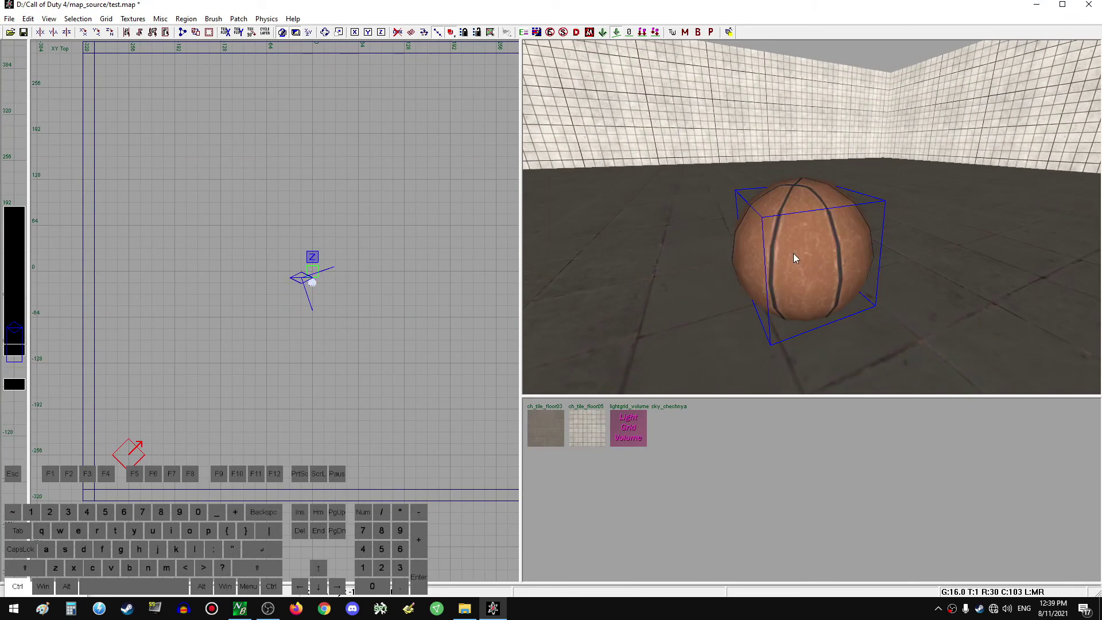
{"action": "right_click", "coordinate": [795, 258], "text": "ctrl"}
{"action": "left_click", "coordinate": [795, 256], "text": "shift"}
{"action": "scroll", "coordinate": [341, 274], "scroll_direction": "up", "scroll_amount": 3}
{"action": "left_click_drag", "start_coordinate": [348, 276], "coordinate": [353, 263]}
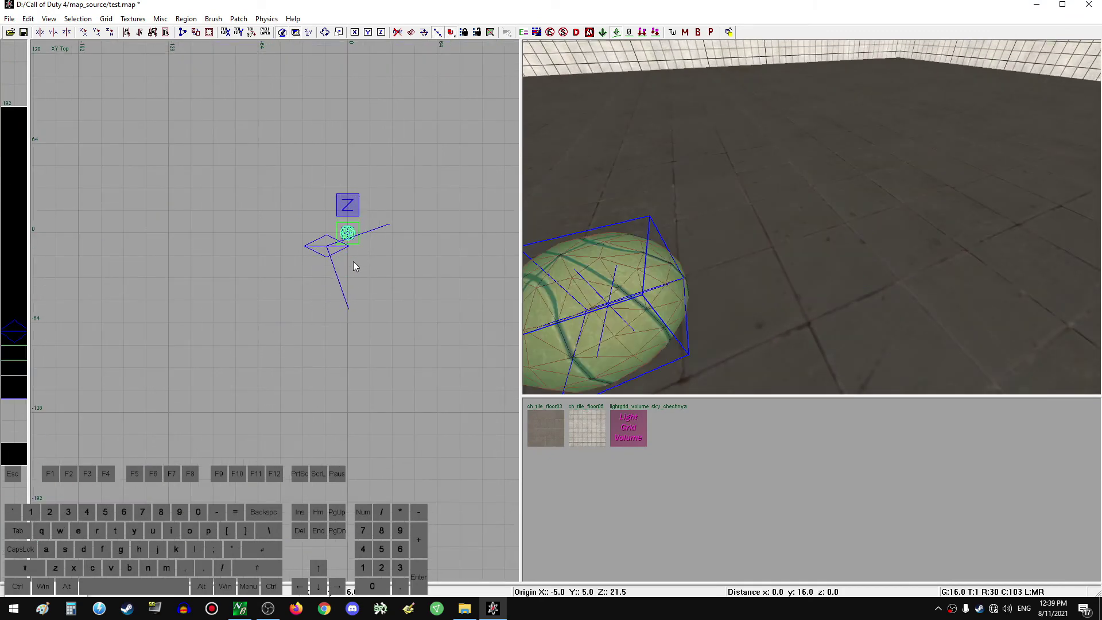
{"action": "key", "text": "ctrl+Tab"}
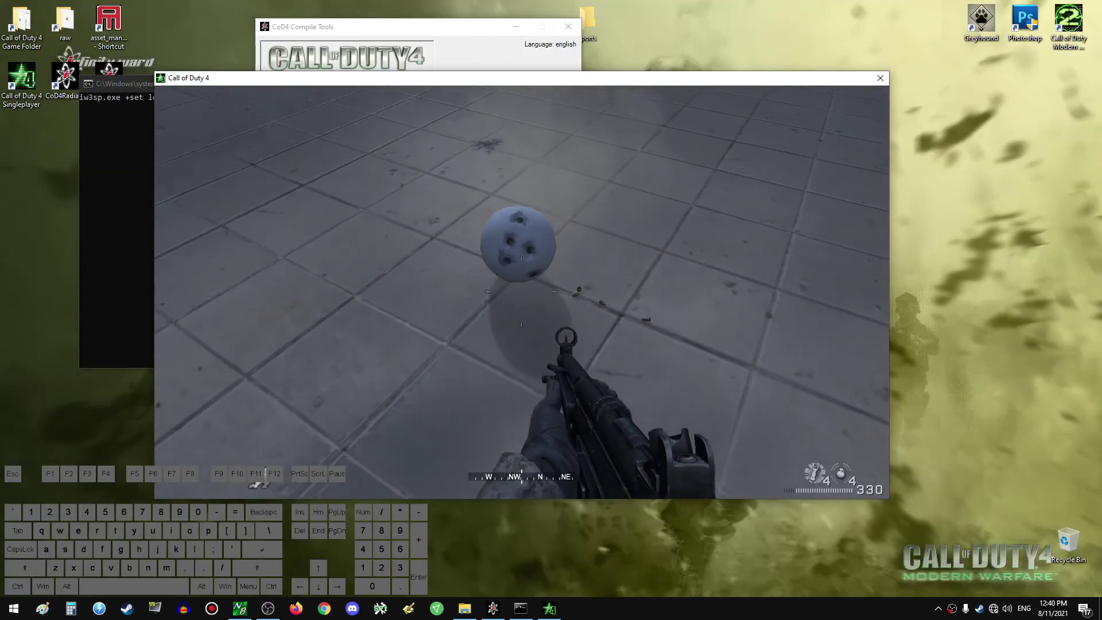
Close the running Call of Duty 4 test game and move the CoD4 Compile Tools window aside.
{"action": "key", "text": "Escape"}
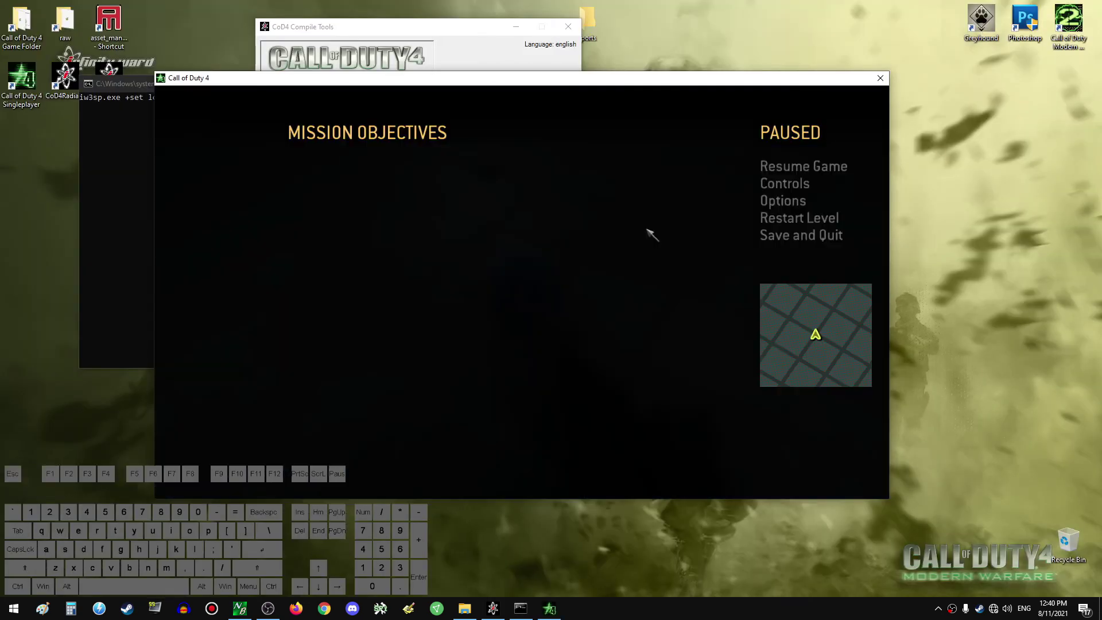
{"action": "left_click", "coordinate": [880, 78]}
{"action": "left_click_drag", "start_coordinate": [450, 28], "coordinate": [790, 89]}
{"action": "left_click", "coordinate": [751, 50]}
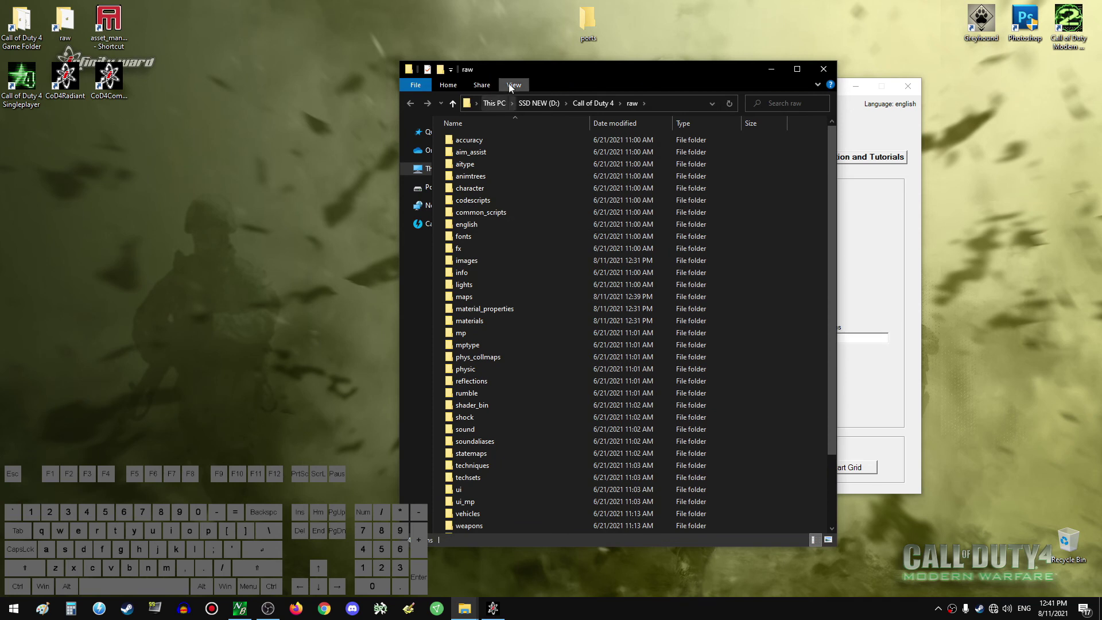
In File Explorer, copy the three mtl_basketball IWI files from the raw\images folder.
{"action": "left_click_drag", "start_coordinate": [507, 68], "coordinate": [481, 52]}
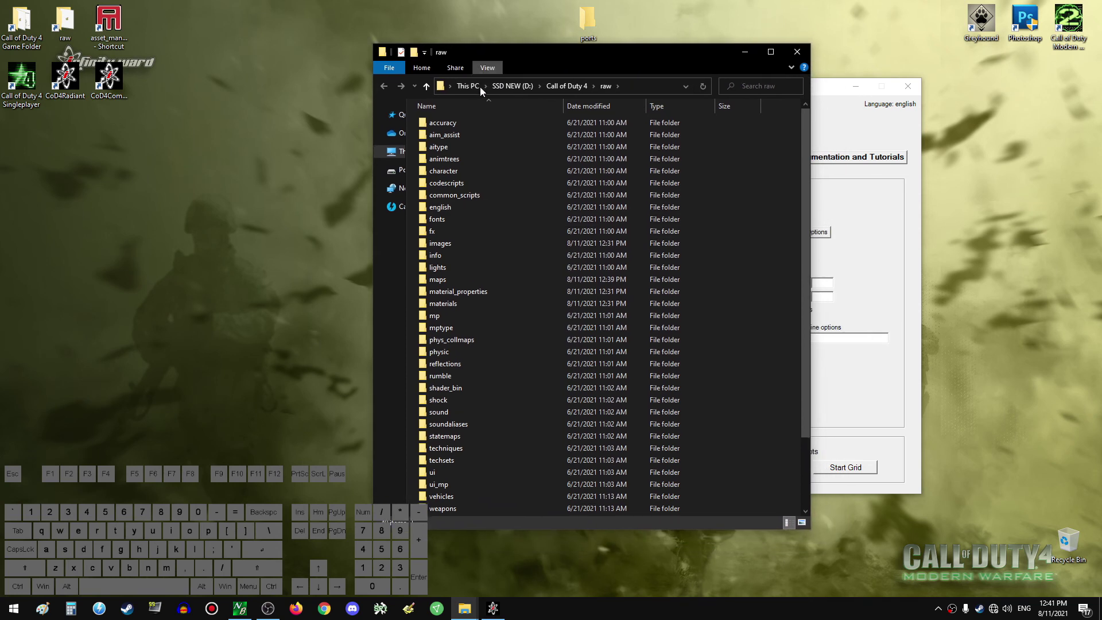
{"action": "double_click", "coordinate": [449, 242]}
{"action": "left_click", "coordinate": [478, 147]}
{"action": "left_click", "coordinate": [480, 124], "text": "shift"}
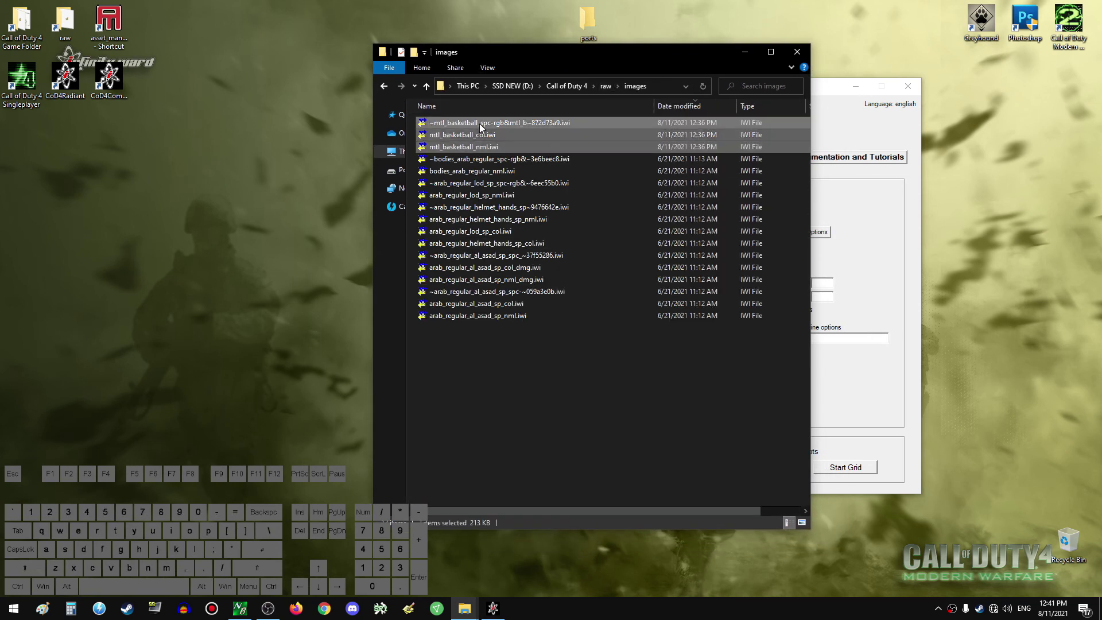
{"action": "key", "text": "ctrl+c"}
Create a folder named images inside Call of Duty 4\main and paste the copied IWI files into it.
{"action": "left_click", "coordinate": [580, 85]}
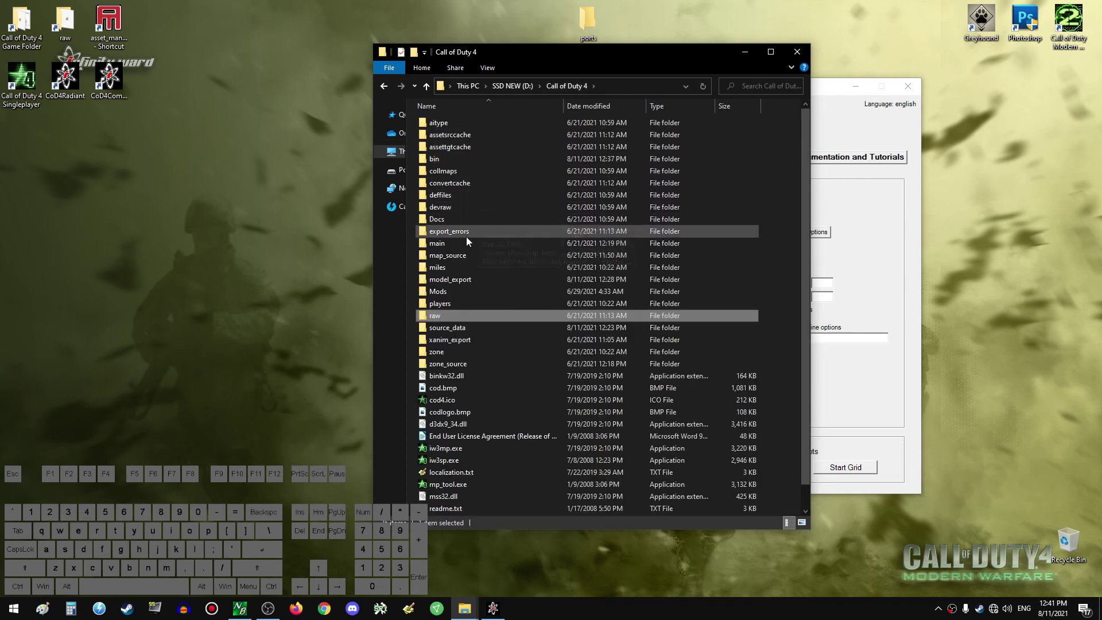
{"action": "double_click", "coordinate": [456, 243]}
{"action": "right_click", "coordinate": [524, 468]}
{"action": "mouse_move", "coordinate": [555, 442]}
{"action": "left_click", "coordinate": [691, 437]}
{"action": "type", "text": "images"}
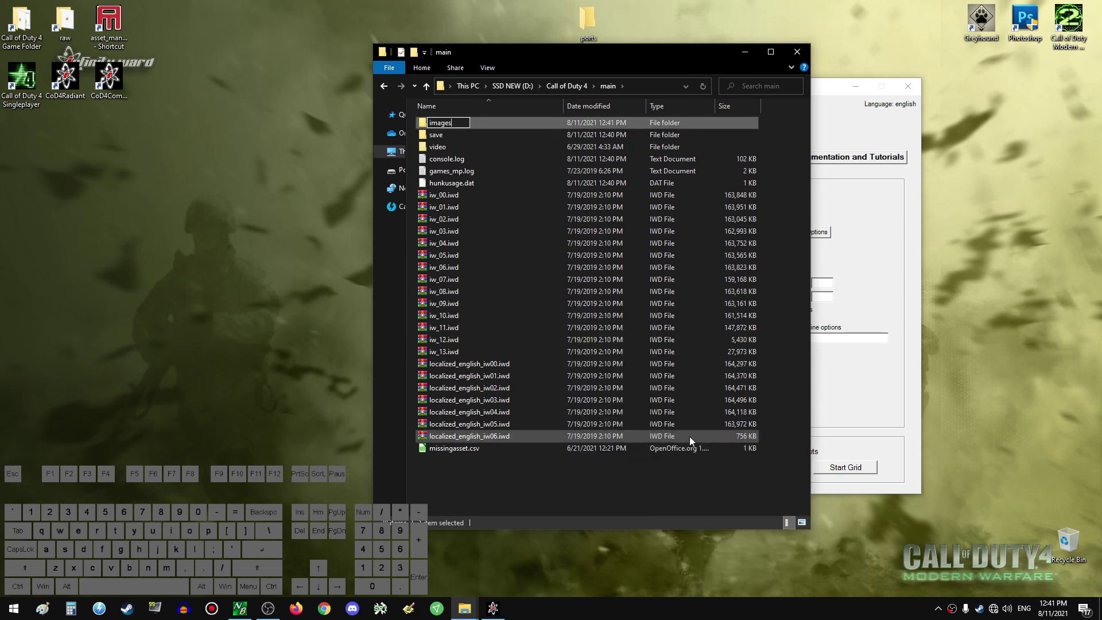
{"action": "key", "text": "Return"}
{"action": "key", "text": "Return"}
{"action": "key", "text": "ctrl+v"}
{"action": "left_click", "coordinate": [603, 333]}
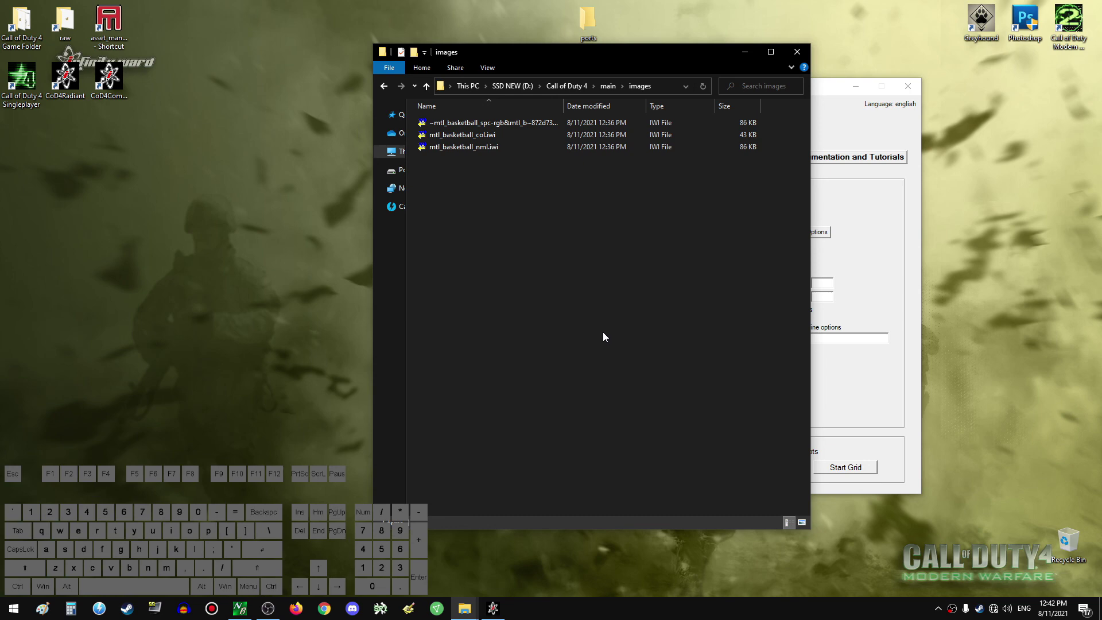
In the Call of Duty 4 test map, circle the basketball up close to examine its textures and shading from several sides.
{"action": "key", "text": "w"}
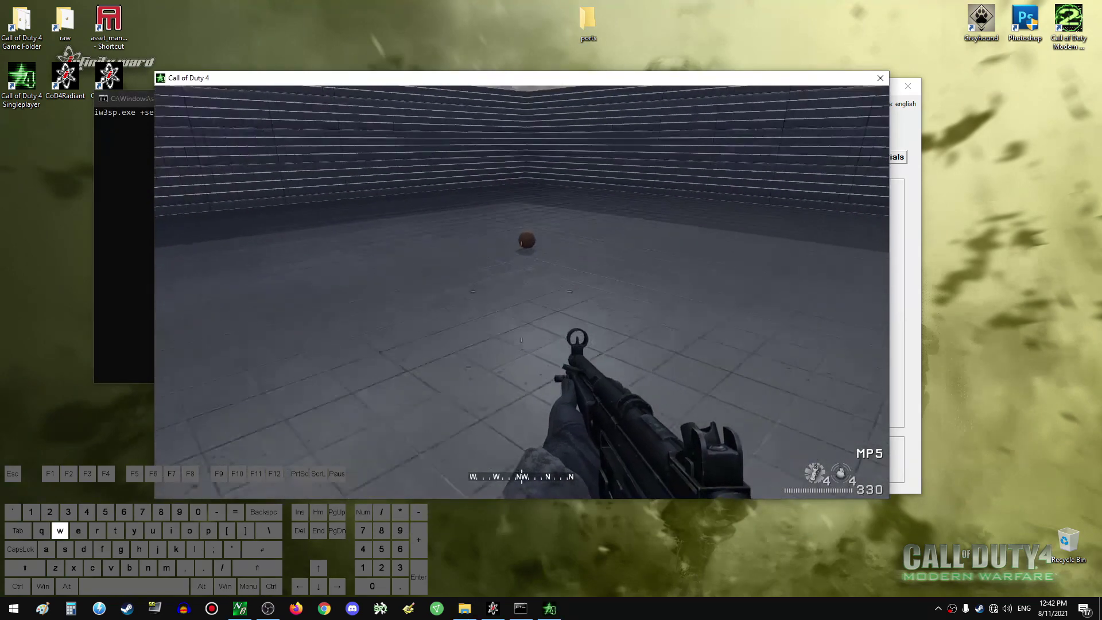
{"action": "right_click", "coordinate": [522, 292]}
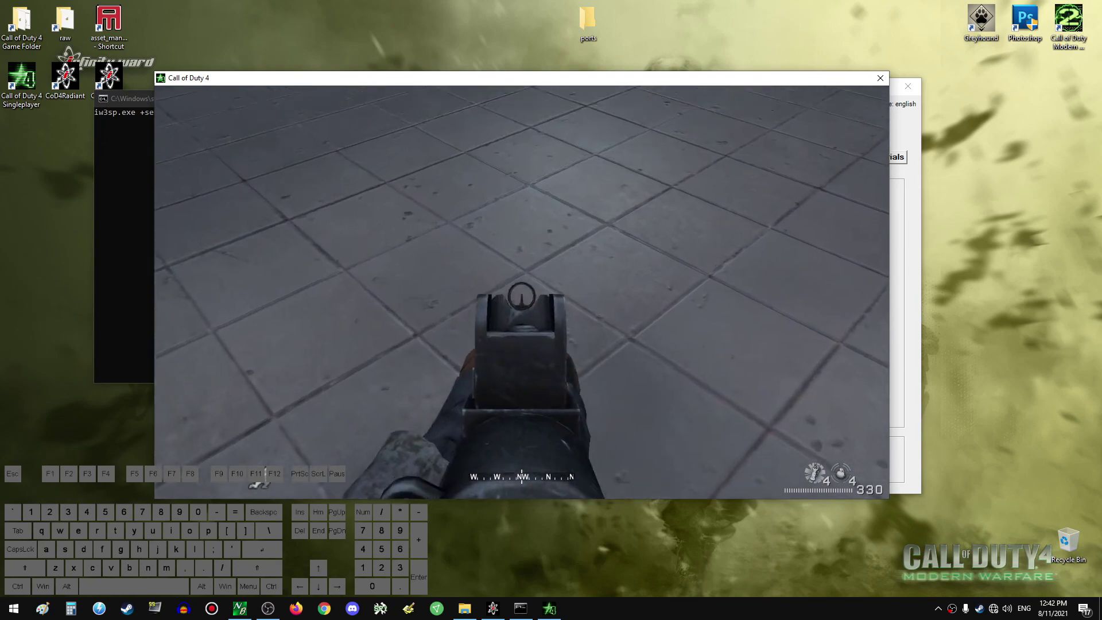
{"action": "key", "text": "ctrl"}
{"action": "key", "text": "w"}
{"action": "key", "text": "a"}
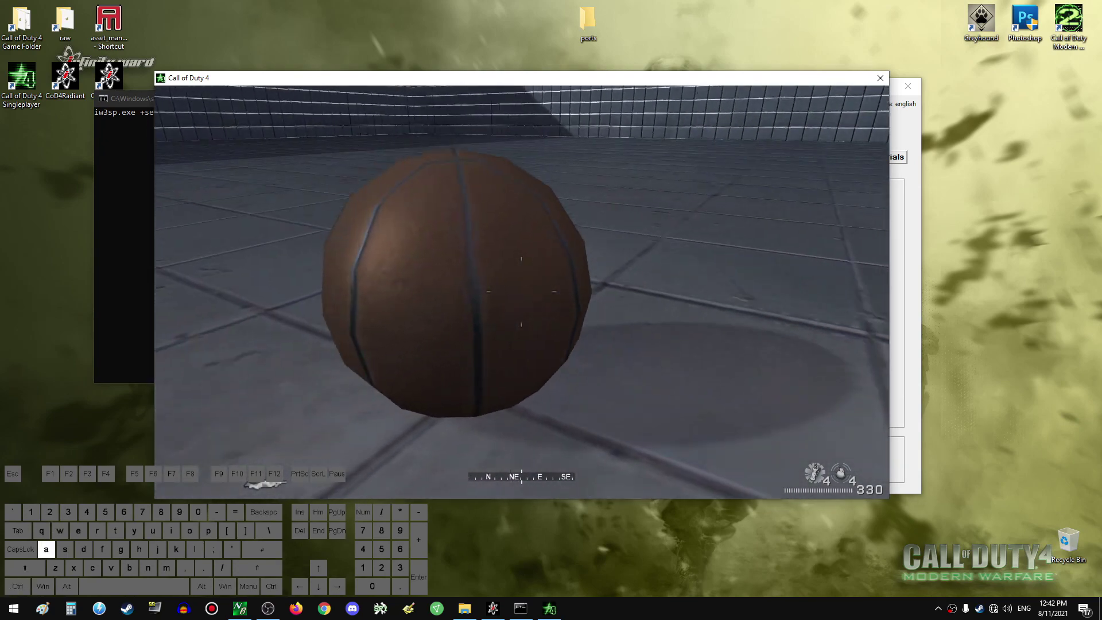
{"action": "key", "text": "d"}
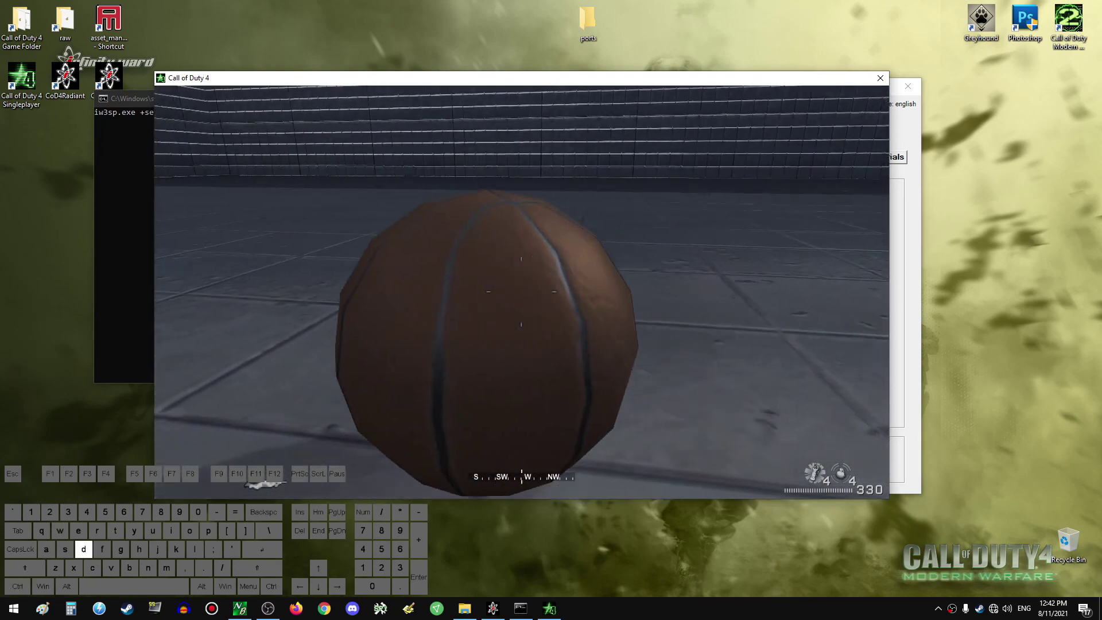
{"action": "key", "text": "a"}
{"action": "right_click", "coordinate": [521, 292]}
{"action": "key", "text": "d"}
{"action": "key", "text": "s"}
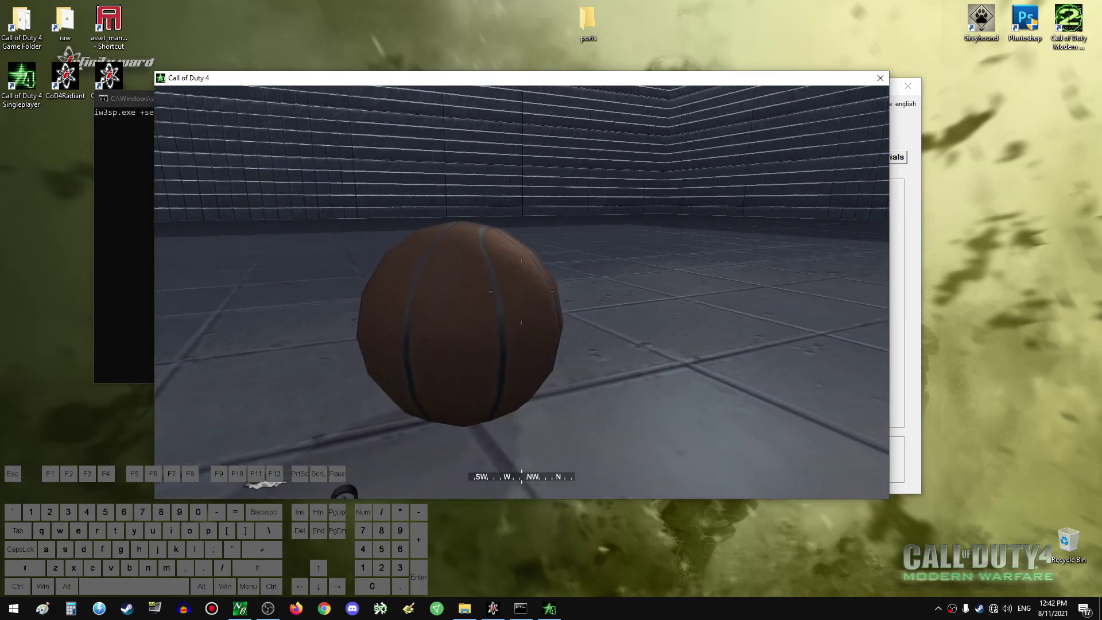
{"action": "key", "text": "w"}
{"action": "key", "text": "a"}
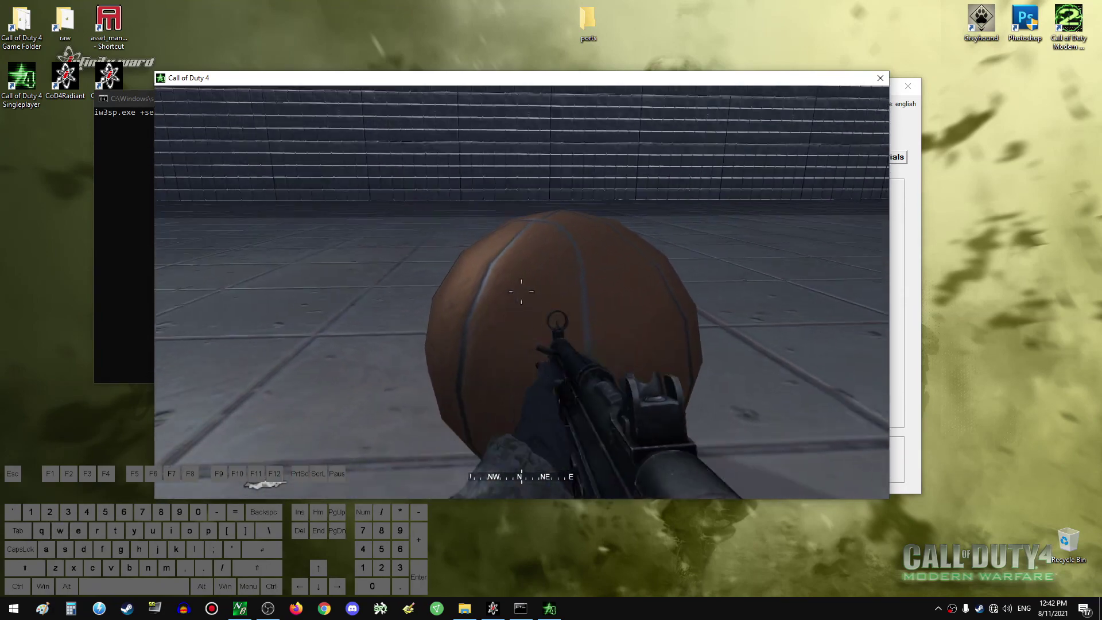
{"action": "right_click", "coordinate": [521, 291]}
{"action": "key", "text": "a"}
{"action": "key", "text": "d"}
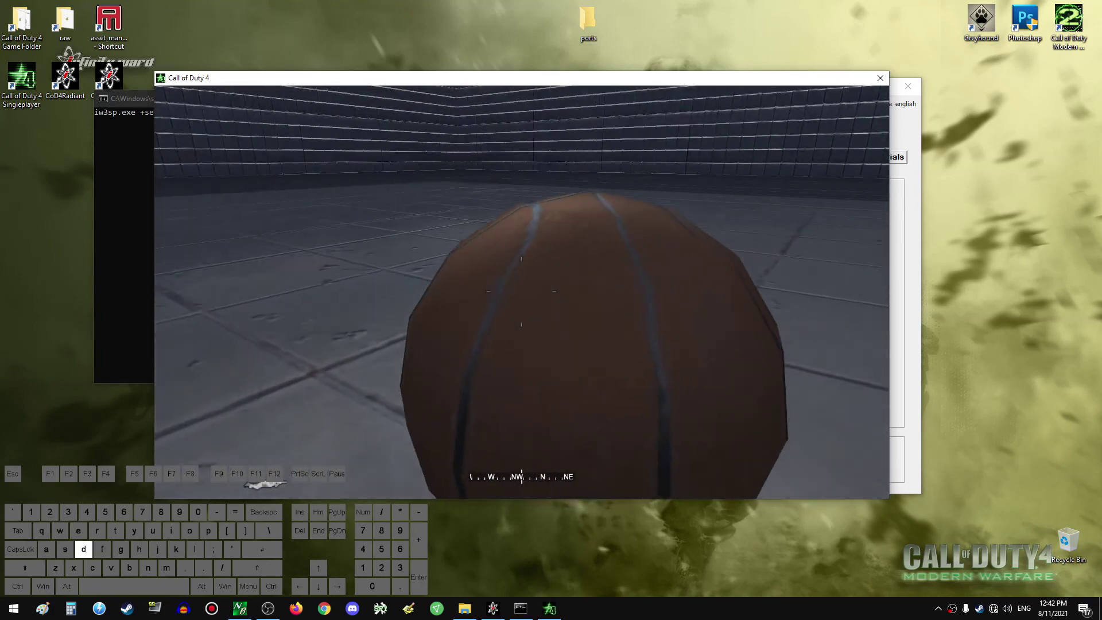
{"action": "key", "text": "s"}
{"action": "right_click", "coordinate": [522, 292]}
{"action": "key", "text": "w"}
{"action": "key", "text": "a"}
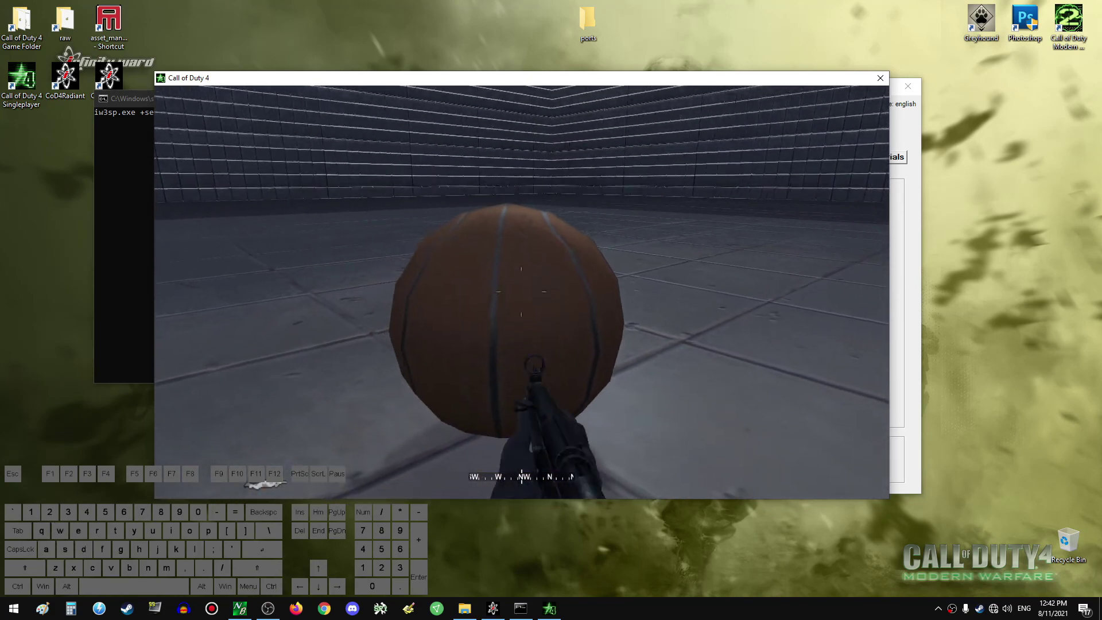
{"action": "key", "text": "d"}
{"action": "key", "text": "w"}
{"action": "key", "text": "a"}
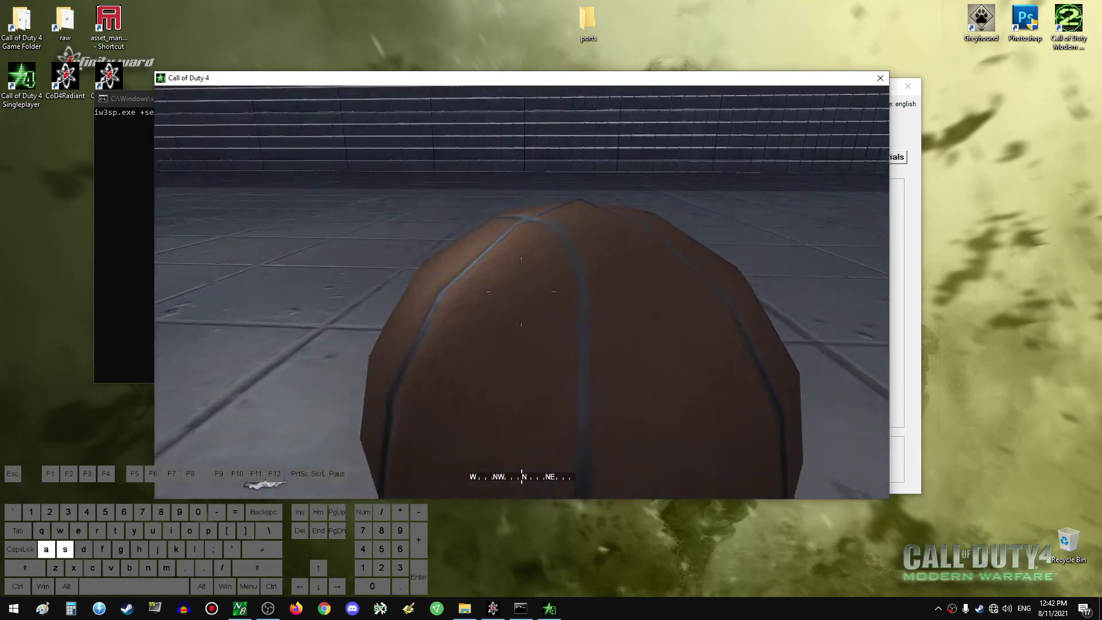
{"action": "key", "text": "d"}
{"action": "key", "text": "d"}
{"action": "key", "text": "s"}
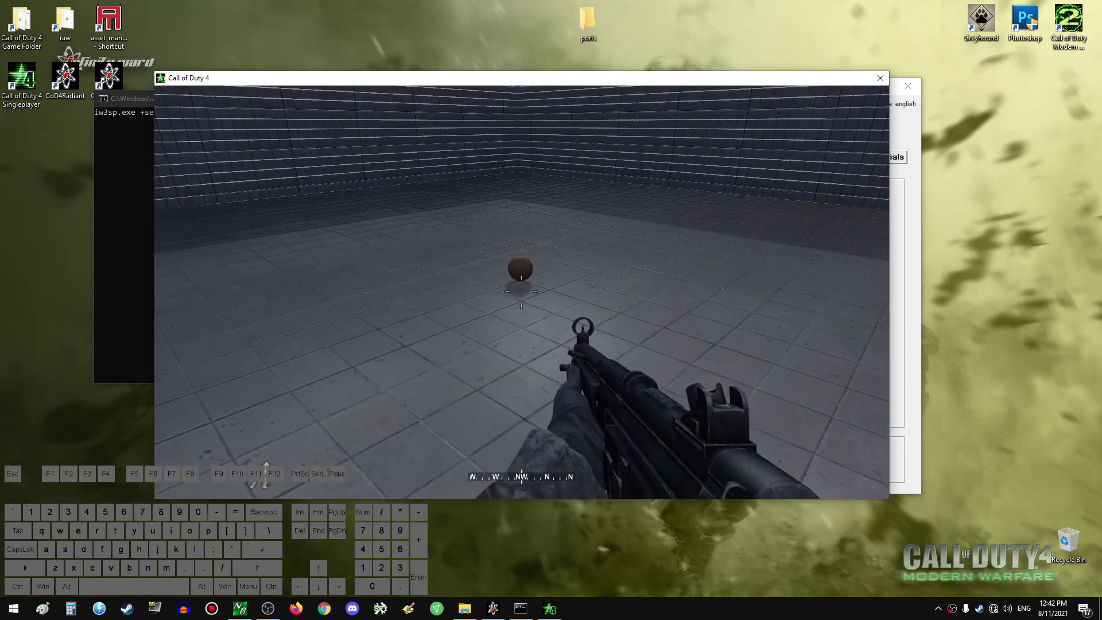